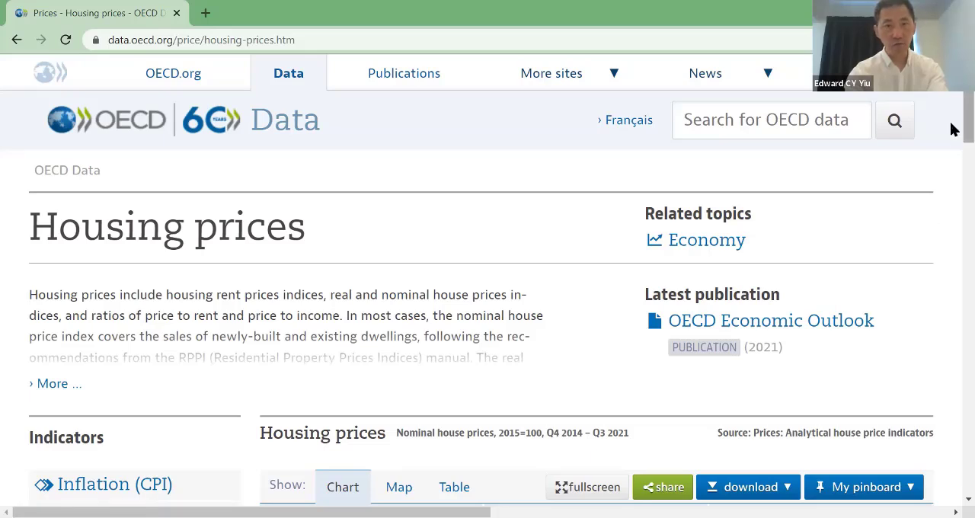
Step: Look over the housing prices charts for the highlighted countries and the available data download options
scroll(950, 129, "down", 1)
scroll(951, 131, "up", 1)
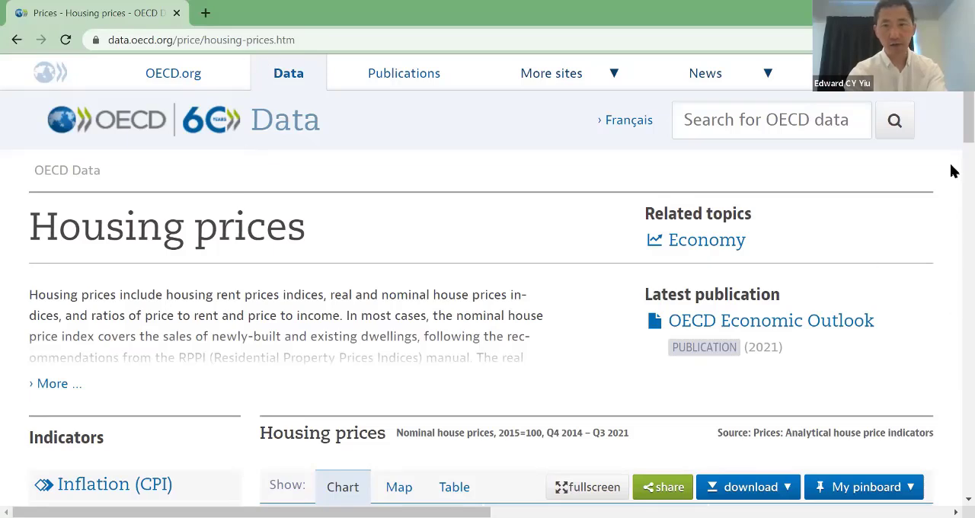
scroll(951, 122, "down", 2)
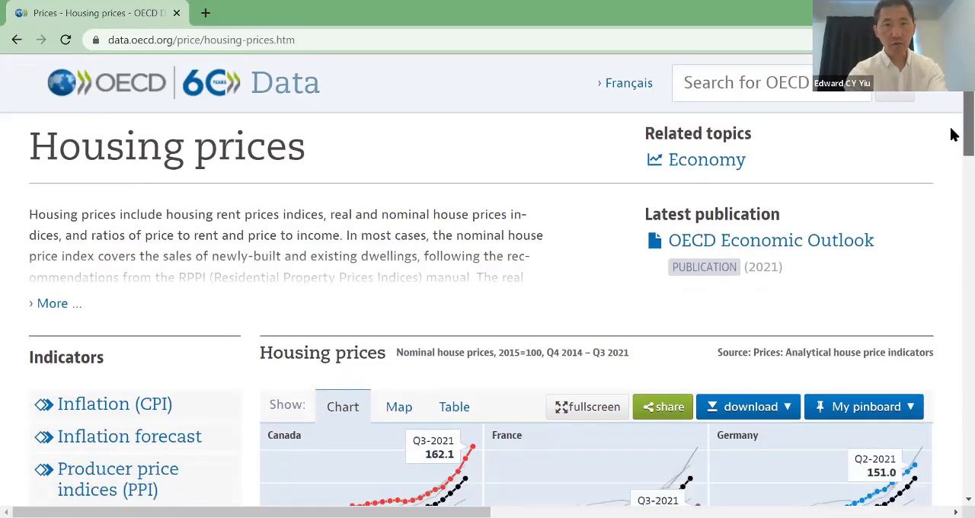
scroll(951, 135, "down", 3)
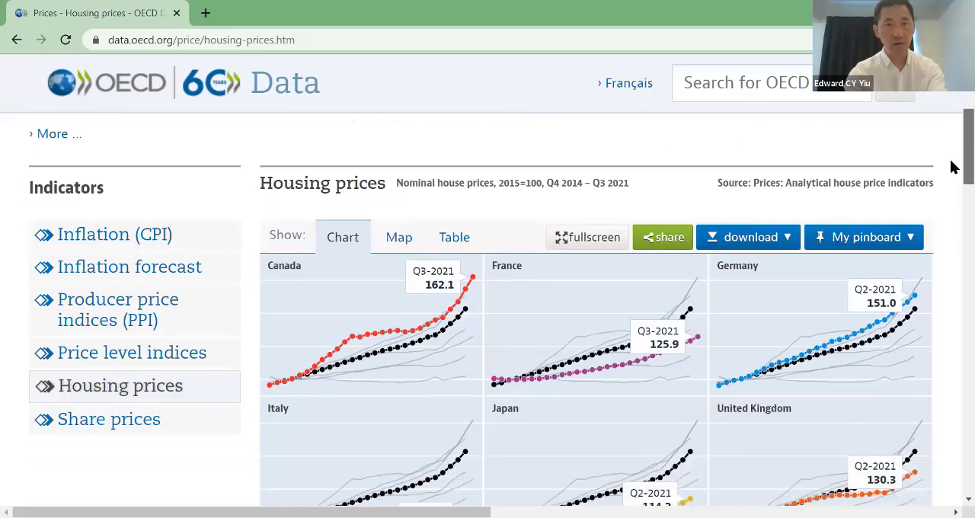
scroll(954, 166, "down", 1)
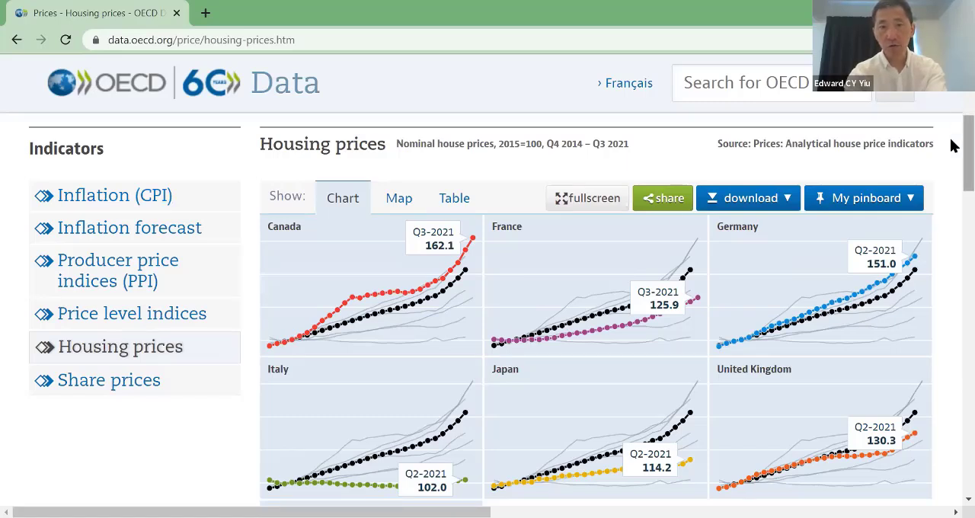
scroll(950, 144, "down", 2)
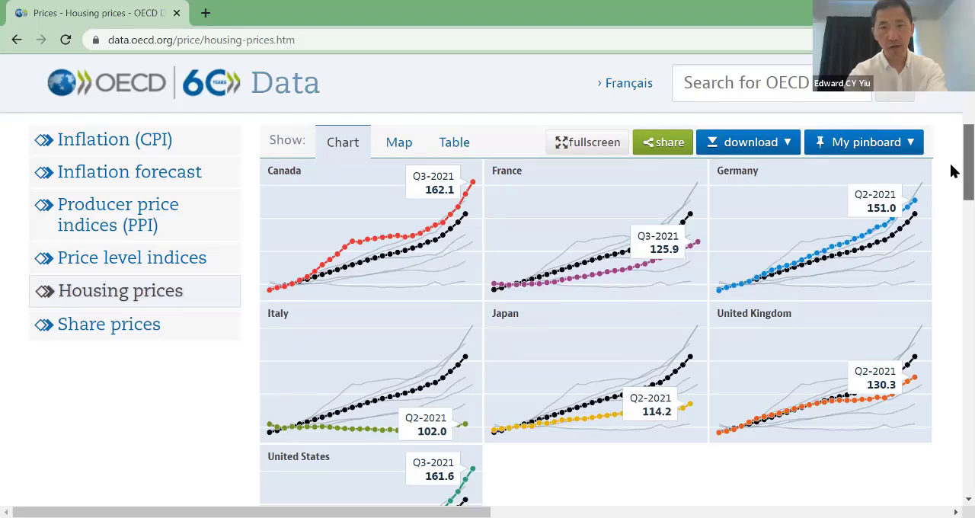
scroll(950, 171, "down", 1)
scroll(950, 171, "up", 3)
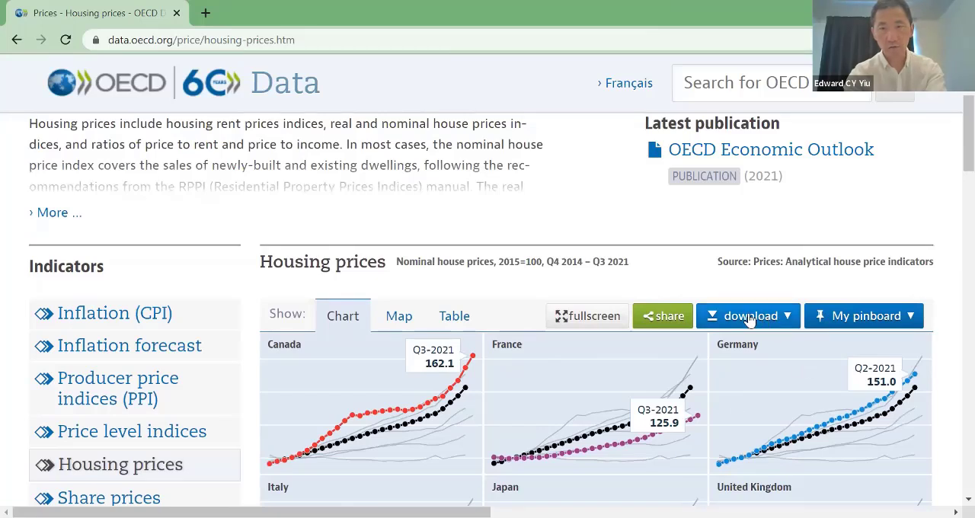
left_click(789, 322)
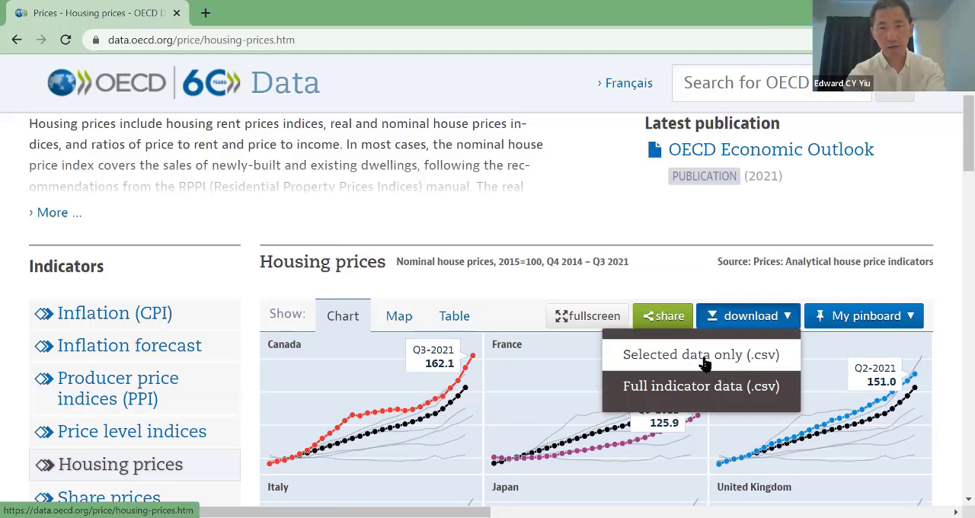
left_click(788, 322)
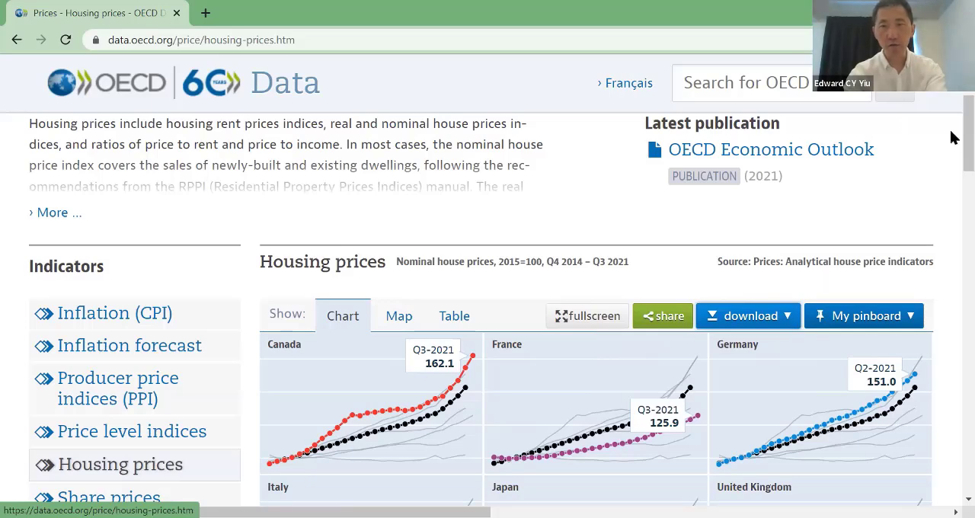
Step: Review the available perspectives for the housing prices chart and its index base options
scroll(951, 138, "down", 1)
scroll(951, 152, "down", 6)
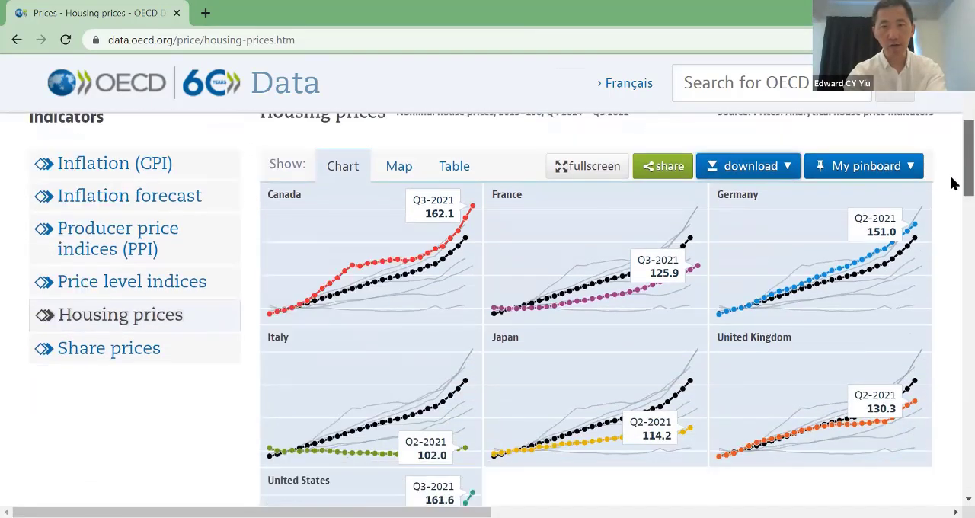
mouse_move(950, 217)
left_mouse_down()
mouse_move(950, 226)
mouse_move(950, 216)
left_mouse_up()
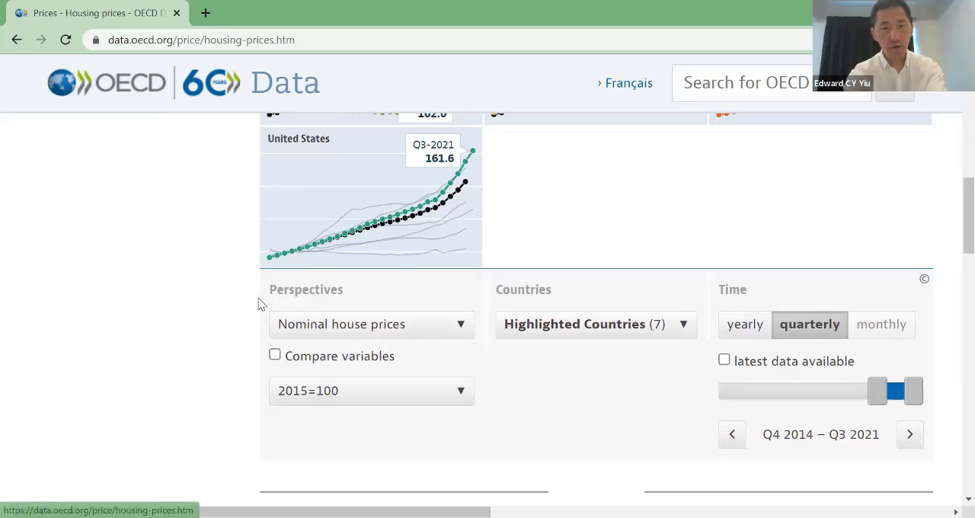
left_click(461, 326)
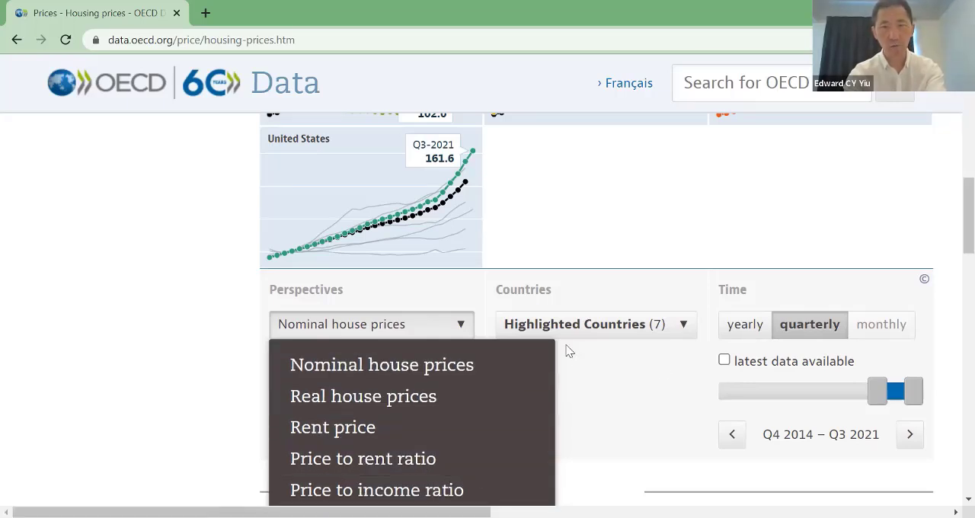
left_click(442, 332)
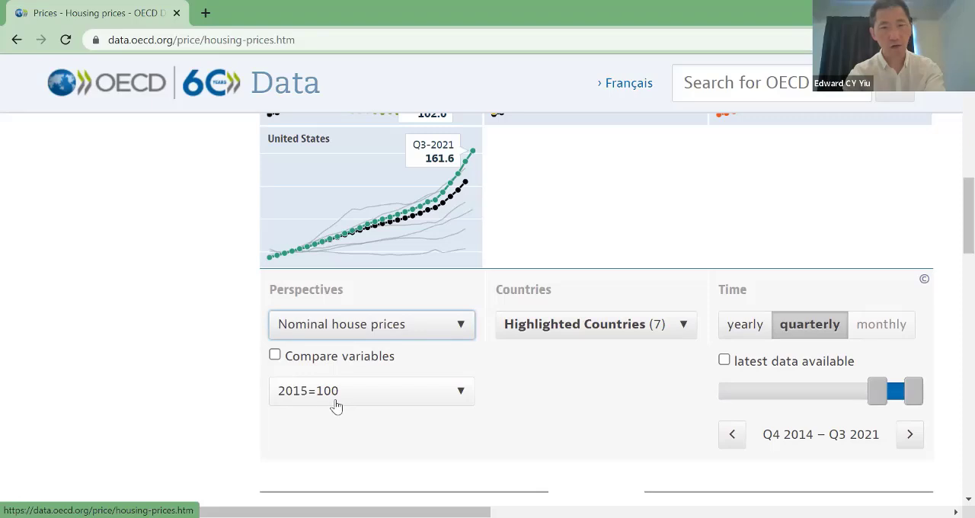
left_click(460, 396)
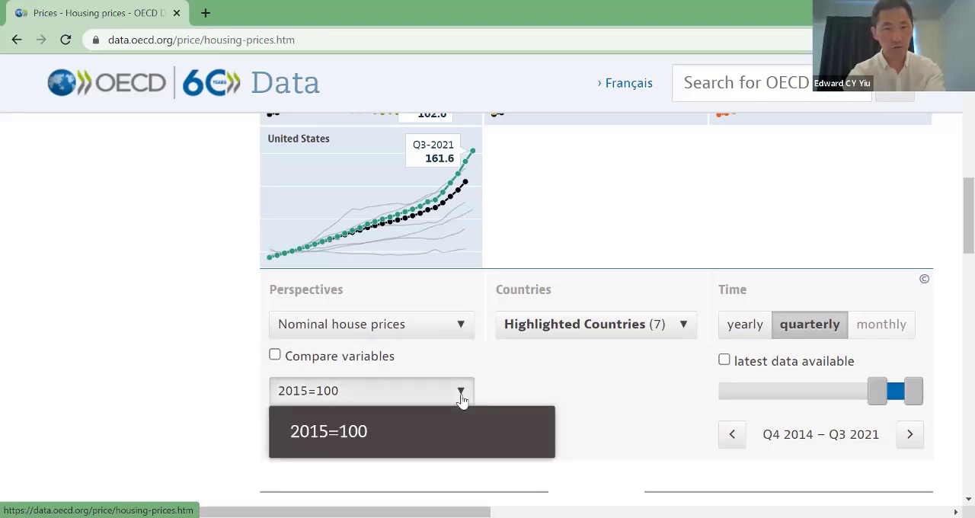
left_click(459, 395)
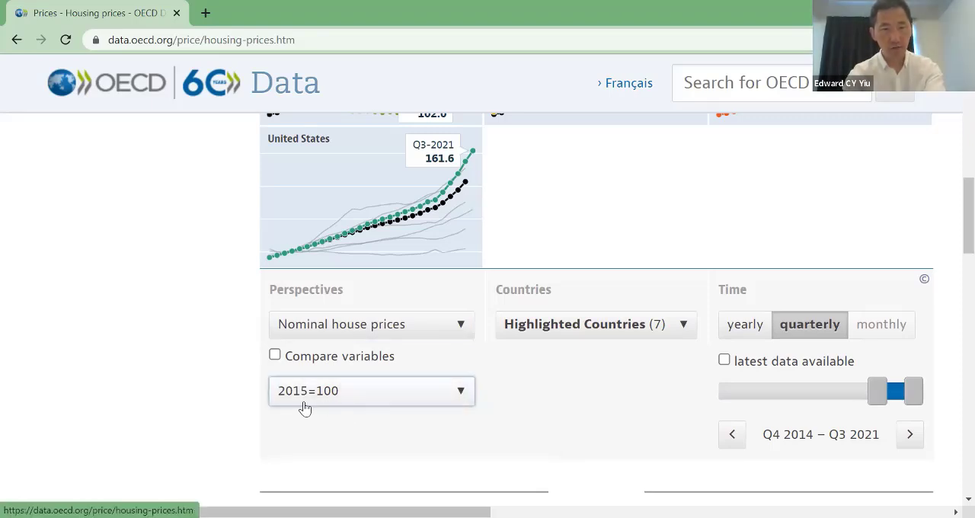
left_click(626, 387)
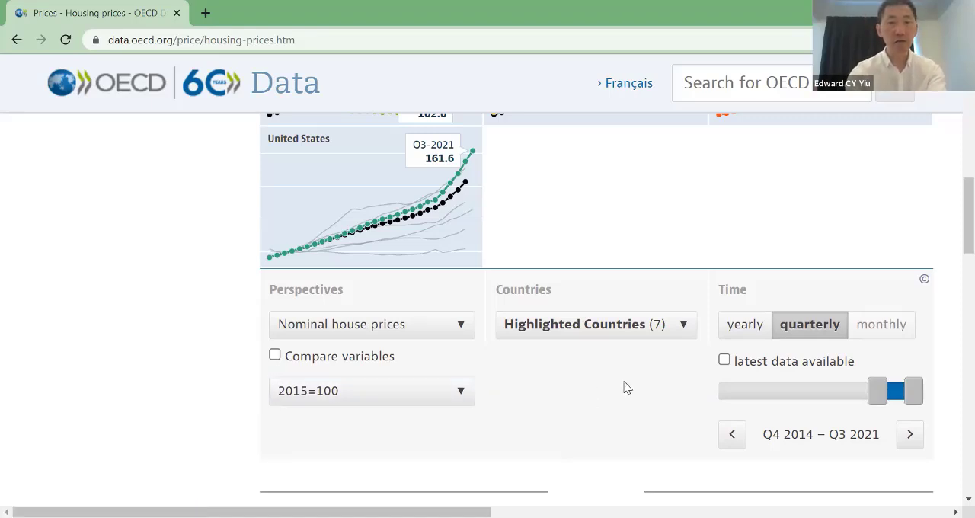
Step: Open the highlighted countries selection and add Australia to it
left_click(678, 336)
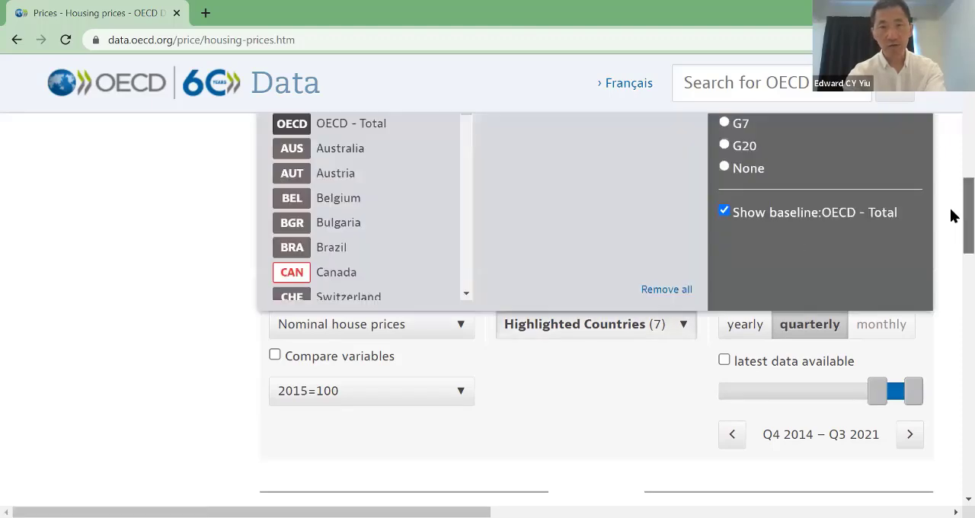
scroll(950, 206, "up", 2)
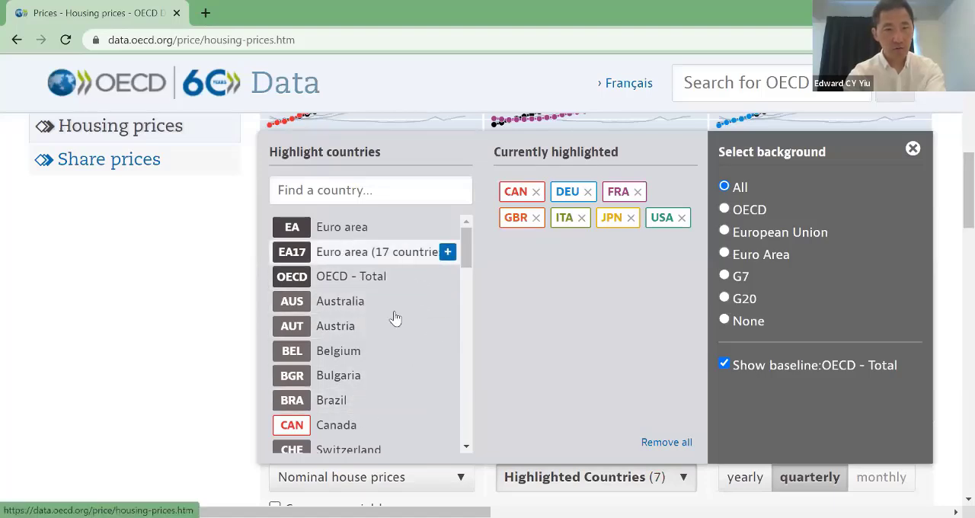
left_click(341, 308)
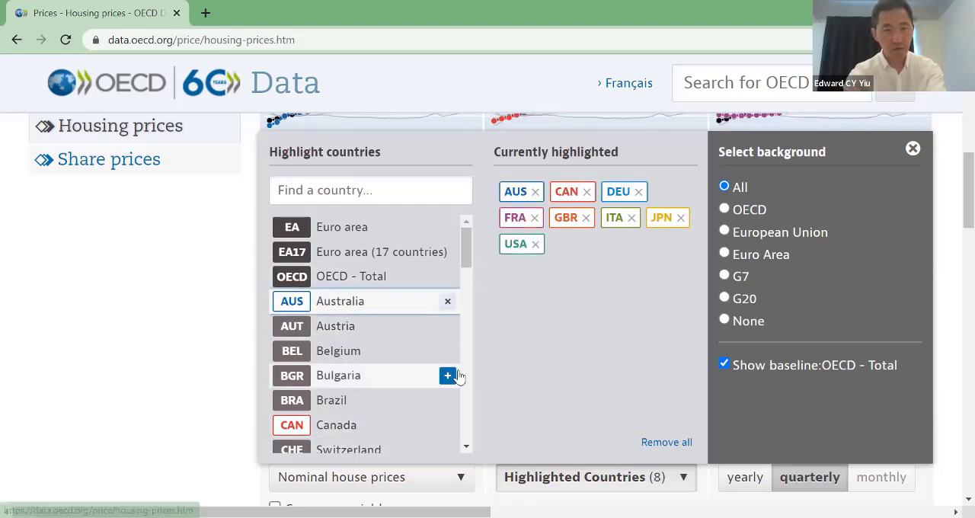
Step: Remove Italy from the highlighted countries and add Korea
scroll(466, 438, "down", 3)
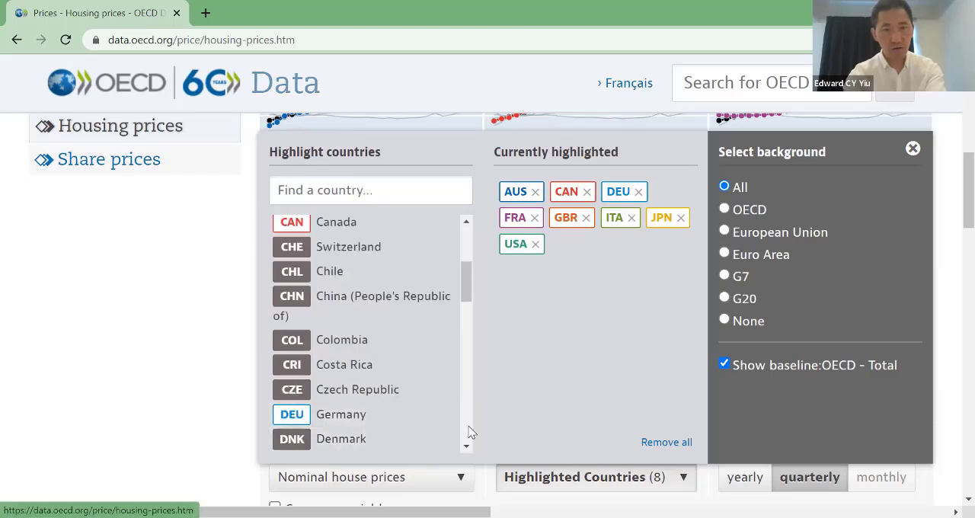
scroll(449, 396, "down", 3)
scroll(469, 427, "down", 3)
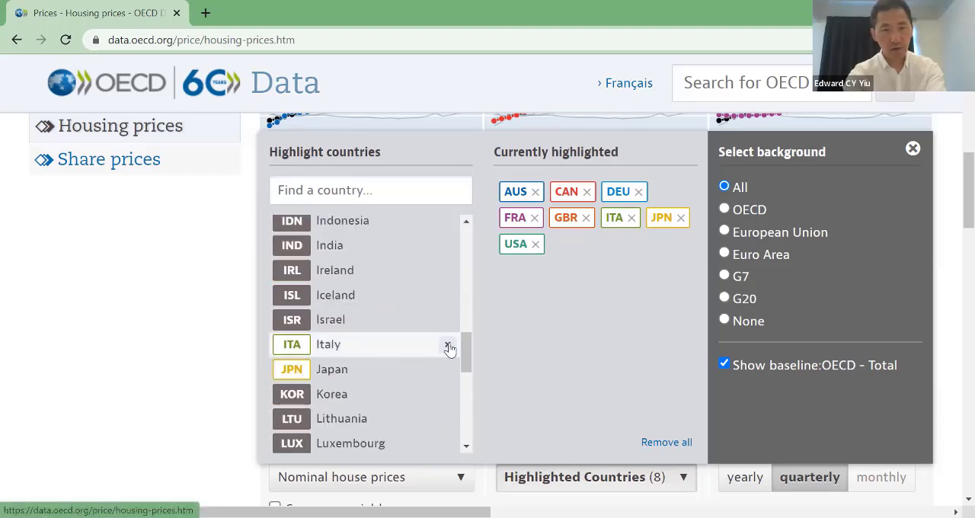
left_click(448, 347)
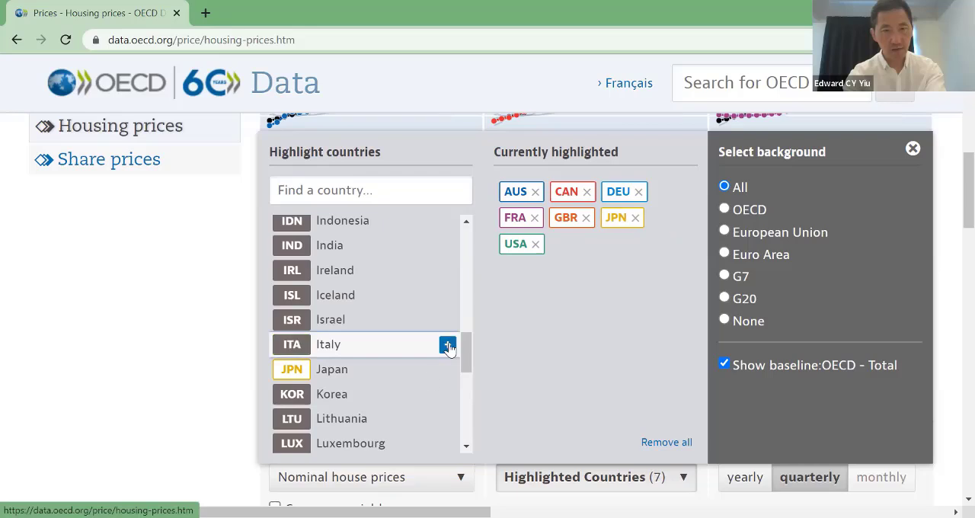
left_click(375, 404)
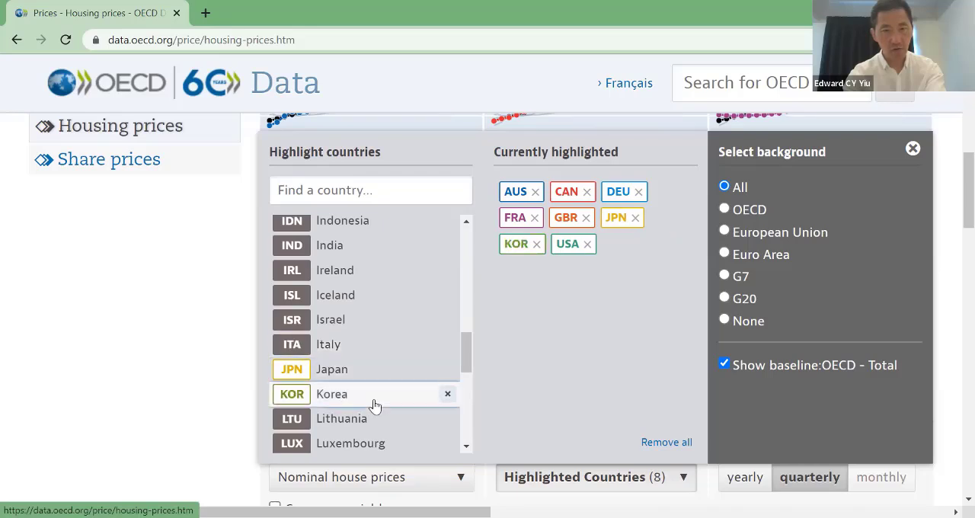
Step: Add New Zealand to the highlighted countries and close the country selection
scroll(373, 403, "down", 3)
left_click(328, 363)
scroll(426, 422, "down", 2)
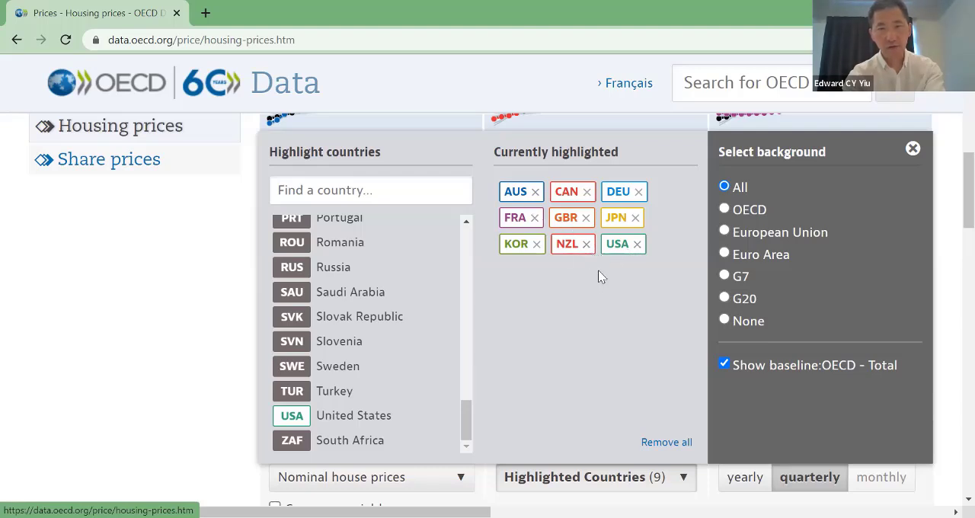
scroll(951, 200, "up", 1)
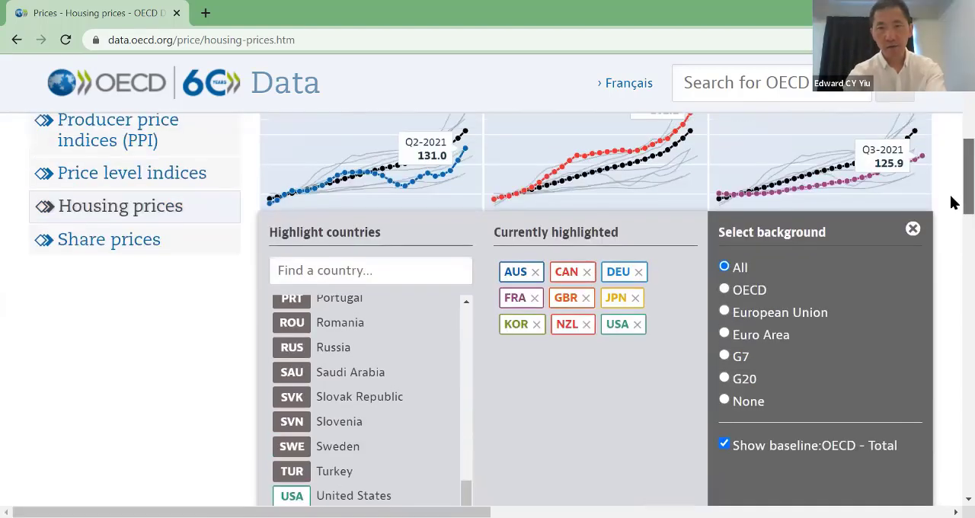
scroll(951, 200, "up", 1)
scroll(951, 198, "down", 3)
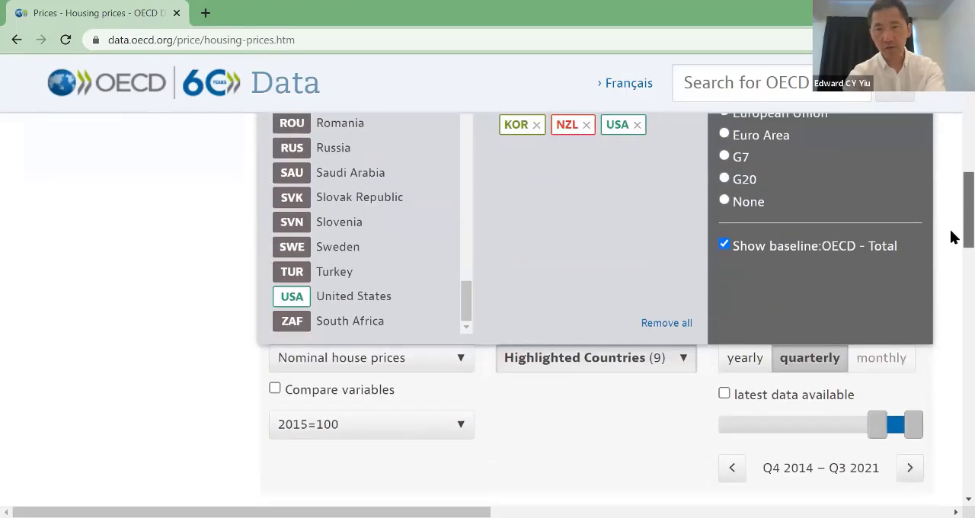
scroll(951, 200, "up", 3)
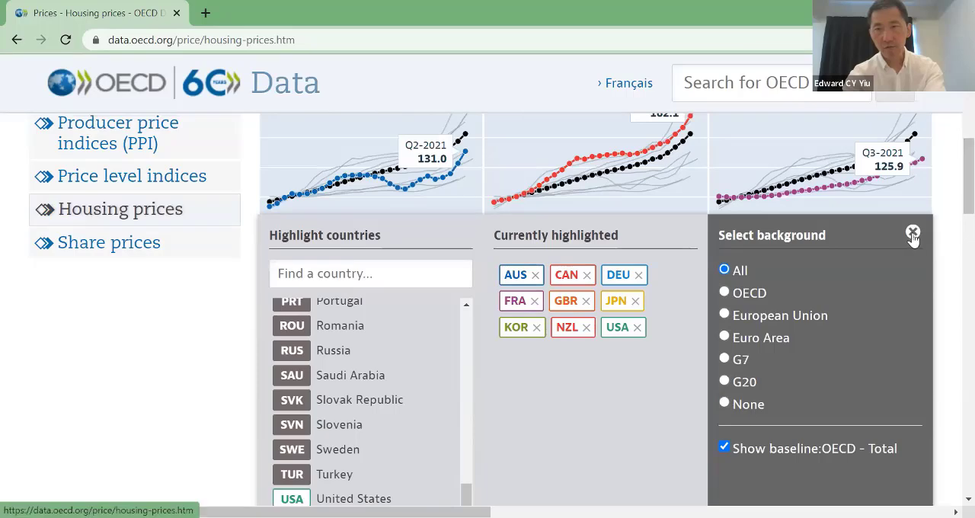
left_click(912, 232)
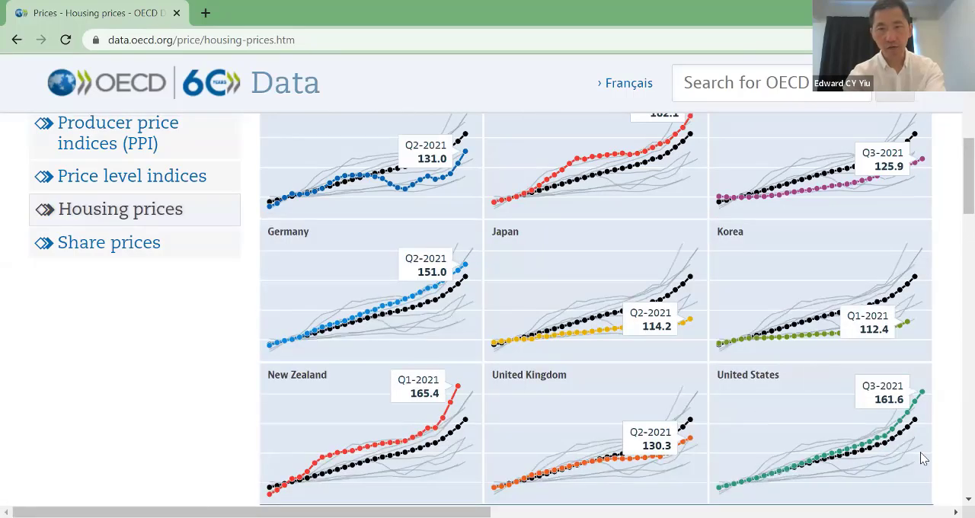
Step: Use quarterly data for the chart and set its time period to Q1 2012 – Q1 2021
scroll(765, 343, "down", 3)
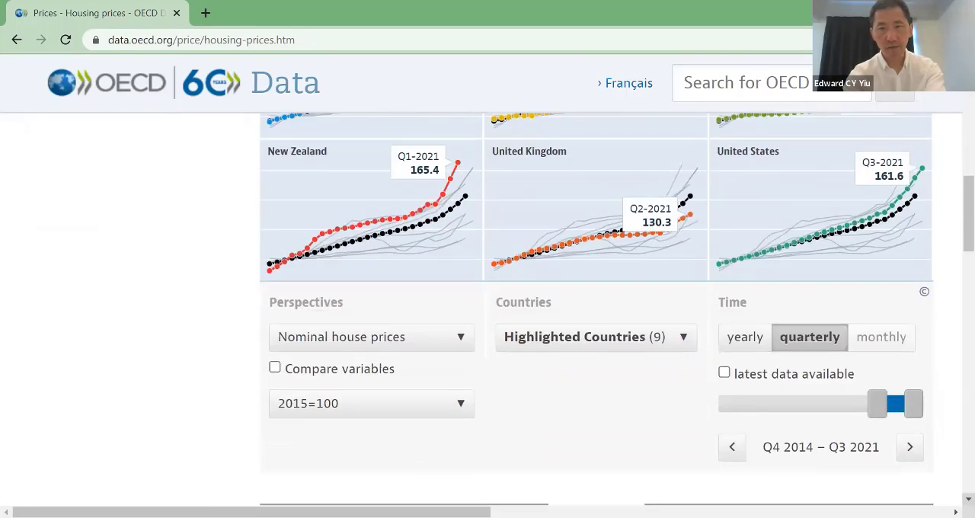
left_click(746, 339)
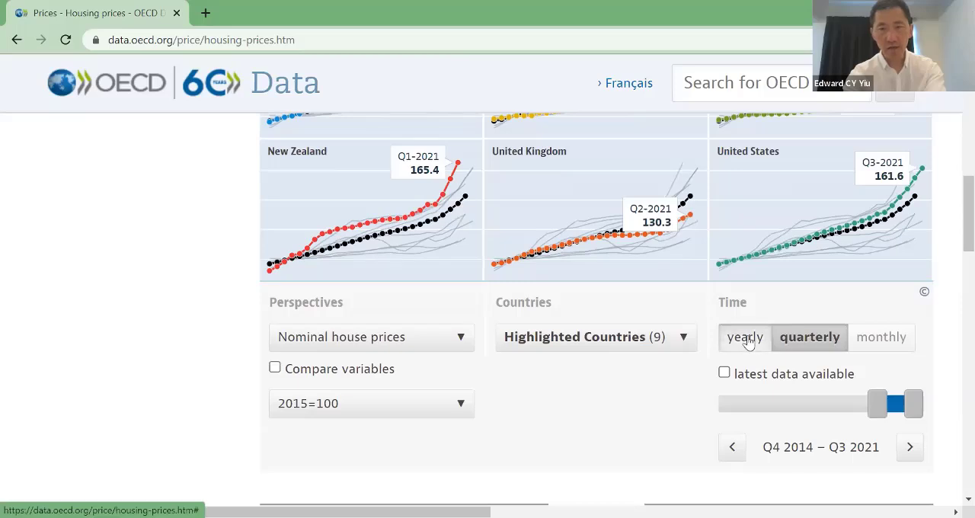
left_click(804, 344)
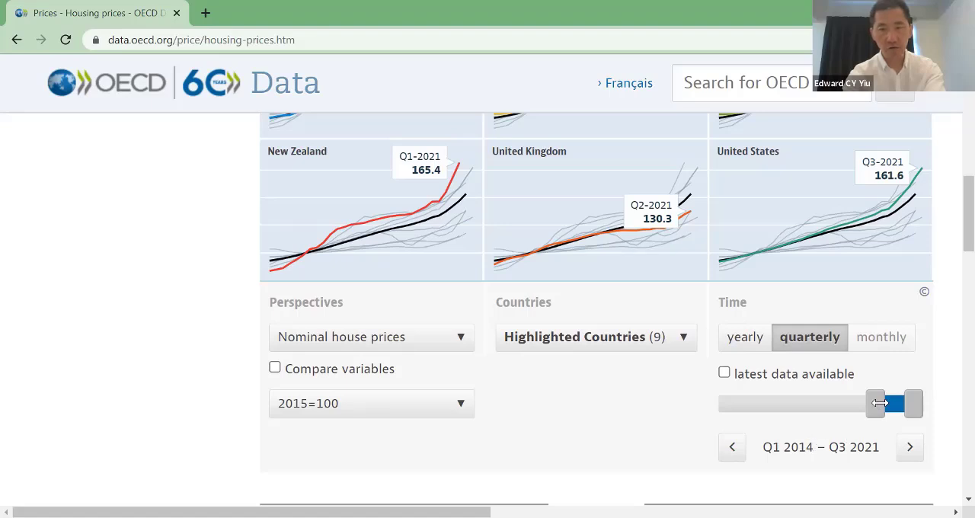
mouse_move(879, 402)
left_mouse_down()
mouse_move(724, 402)
mouse_move(868, 409)
mouse_move(870, 400)
left_mouse_up()
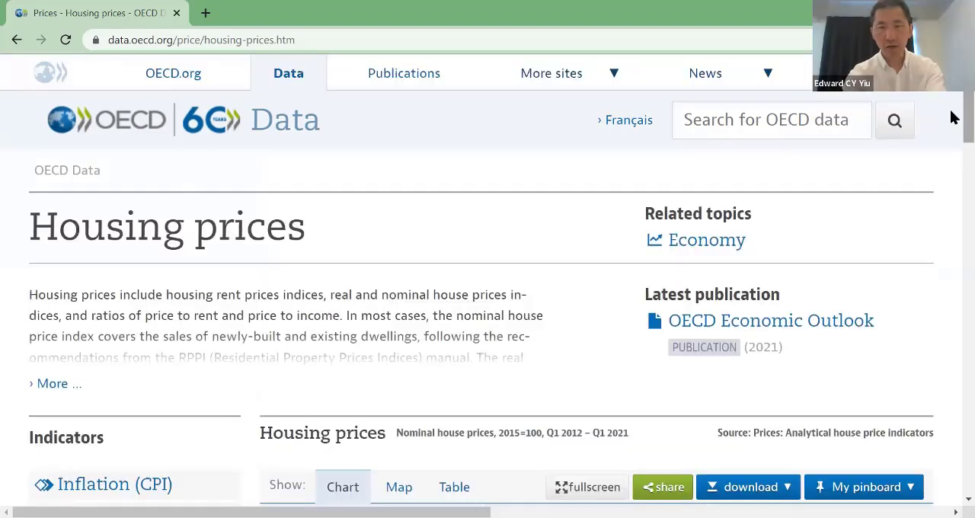
Step: Download only the selected housing prices data as a CSV file and open it in Excel
left_click(746, 485)
scroll(746, 485, "down", 1)
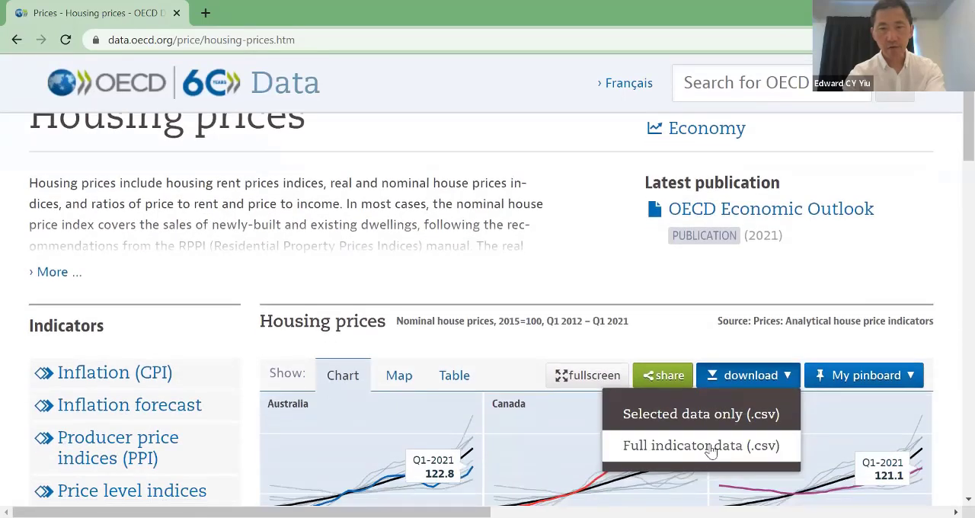
left_click(709, 413)
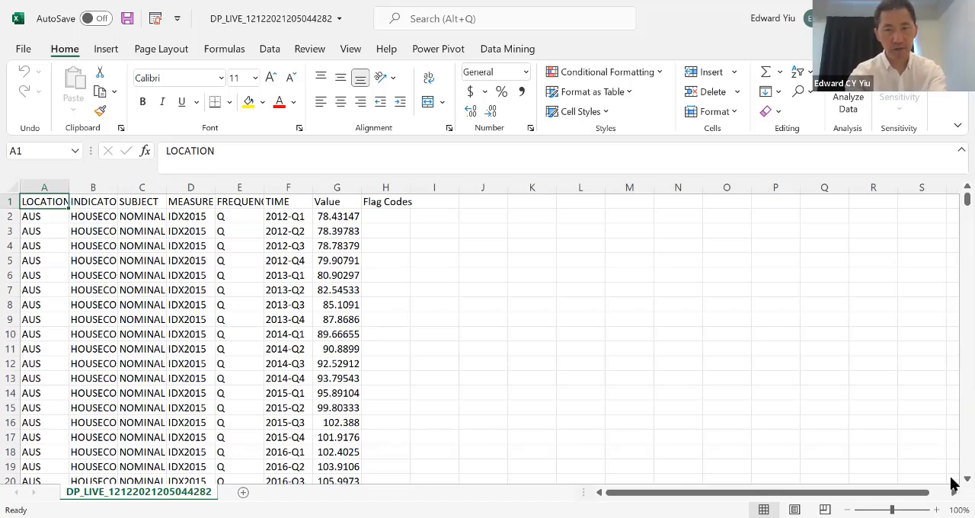
Step: Examine the quarterly nominal house price rows for each country in the downloaded file
scroll(951, 480, "down", 1)
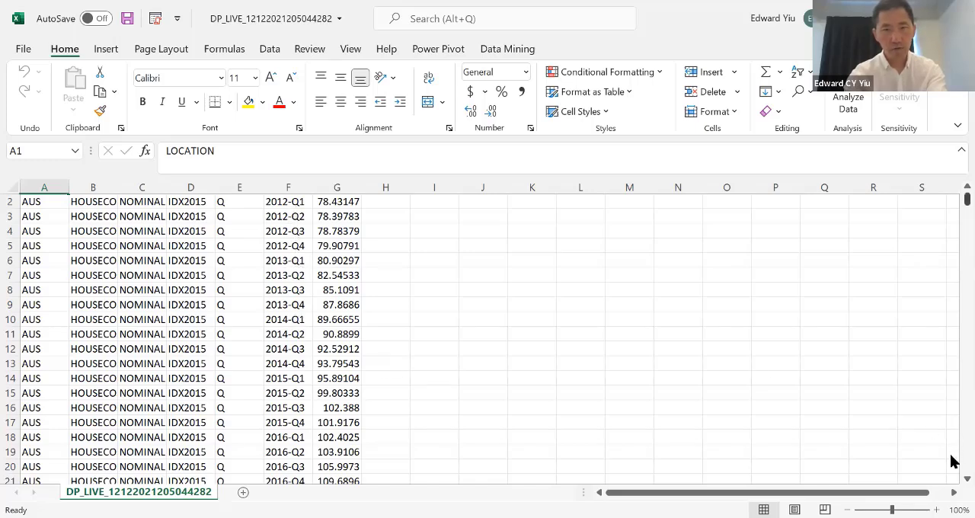
scroll(950, 461, "down", 13)
scroll(950, 460, "down", 20)
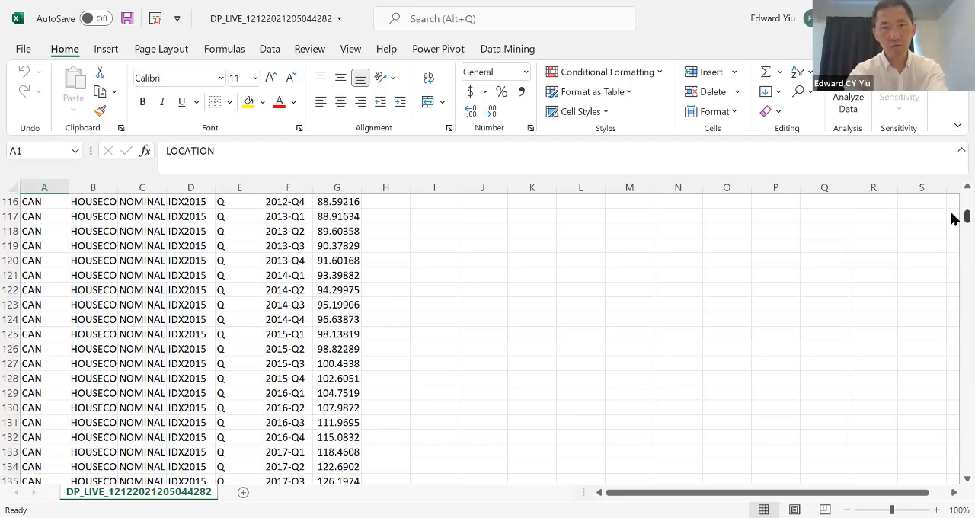
Step: Insert the recommended PivotTable that sums Value by LOCATION from the data in columns A to G
left_click_drag(951, 216, 951, 165)
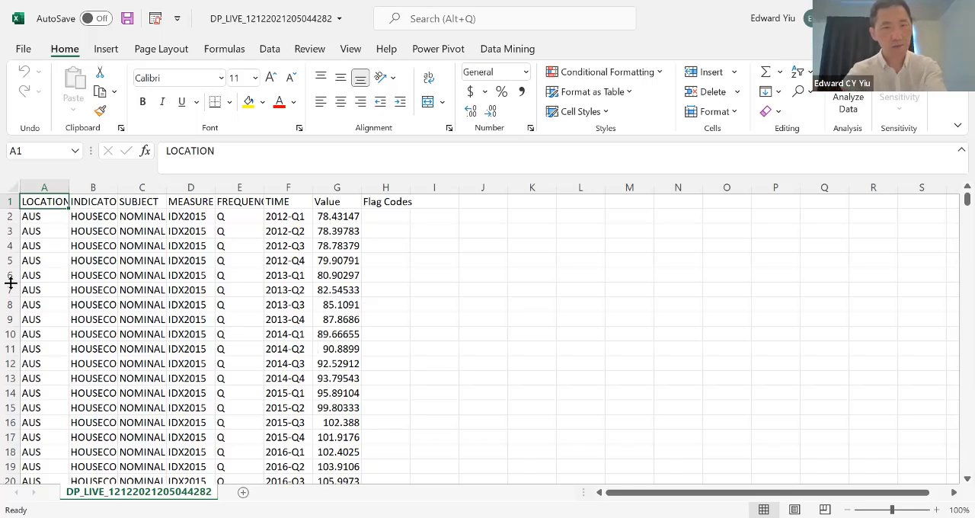
left_click_drag(41, 201, 355, 245)
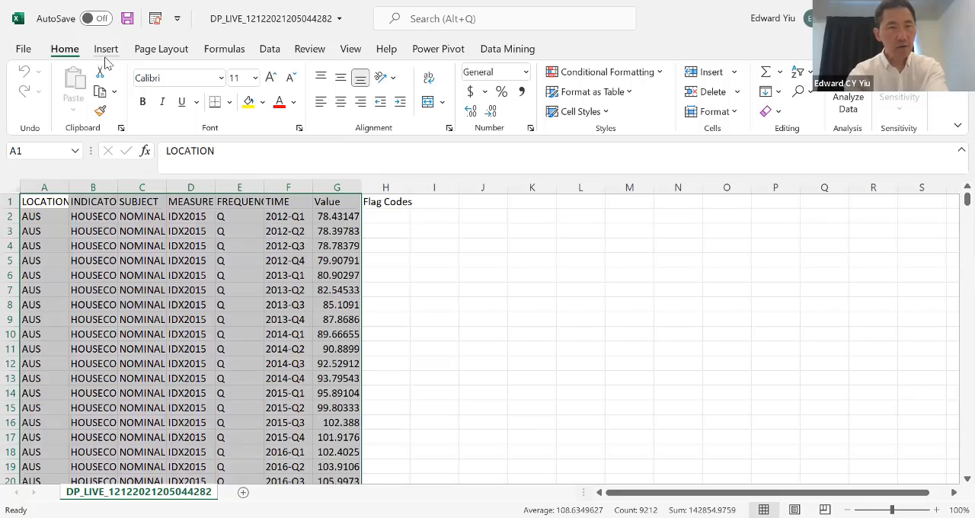
left_click(106, 50)
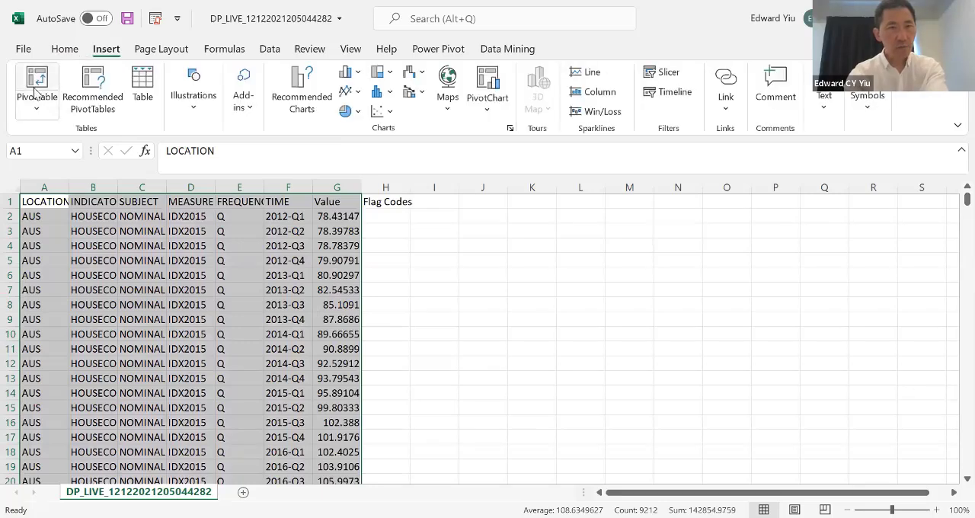
left_click(36, 90)
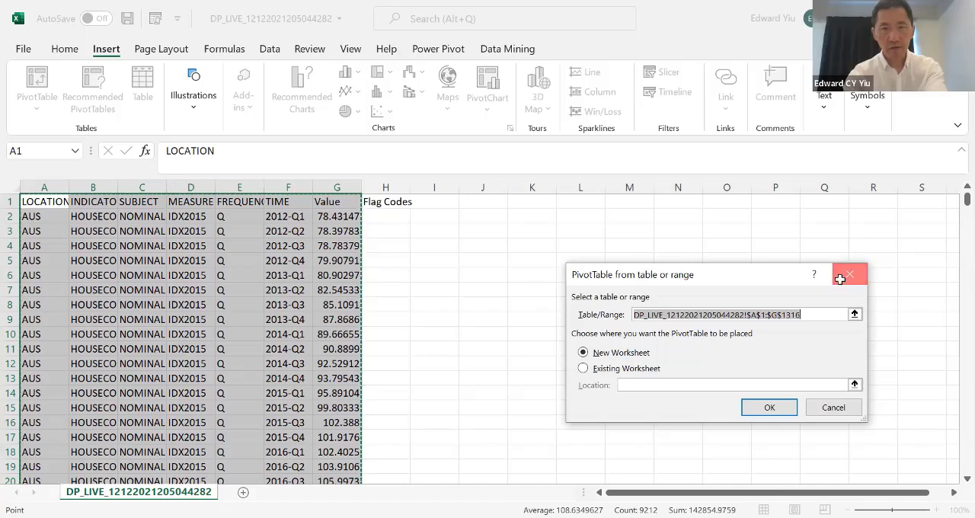
key("Escape")
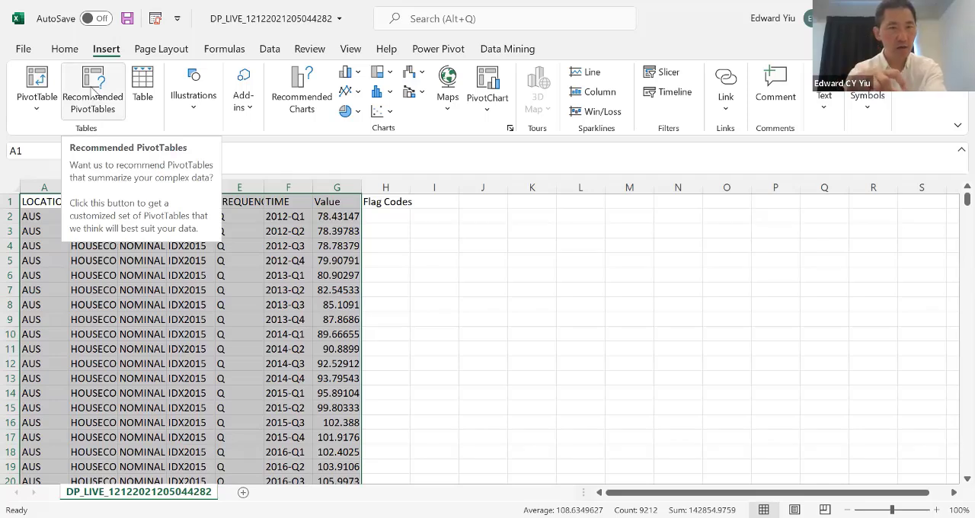
left_click(92, 89)
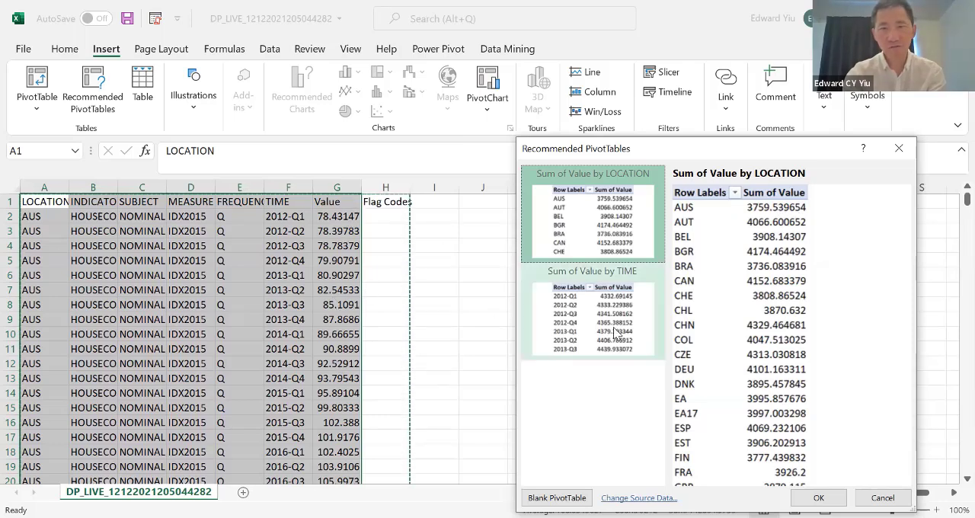
double_click(590, 237)
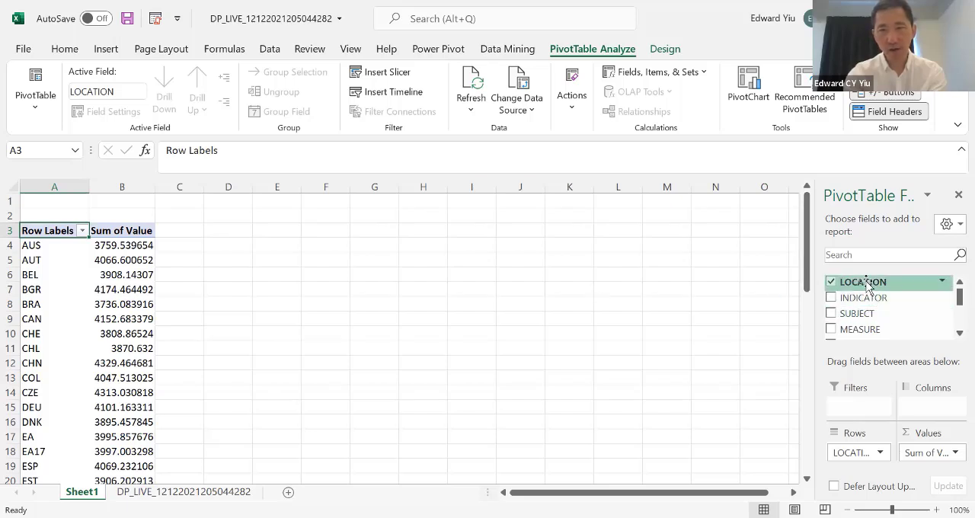
Step: Lay out the PivotTable with LOCATION as the rows and TIME as the columns
left_click_drag(866, 285, 859, 454)
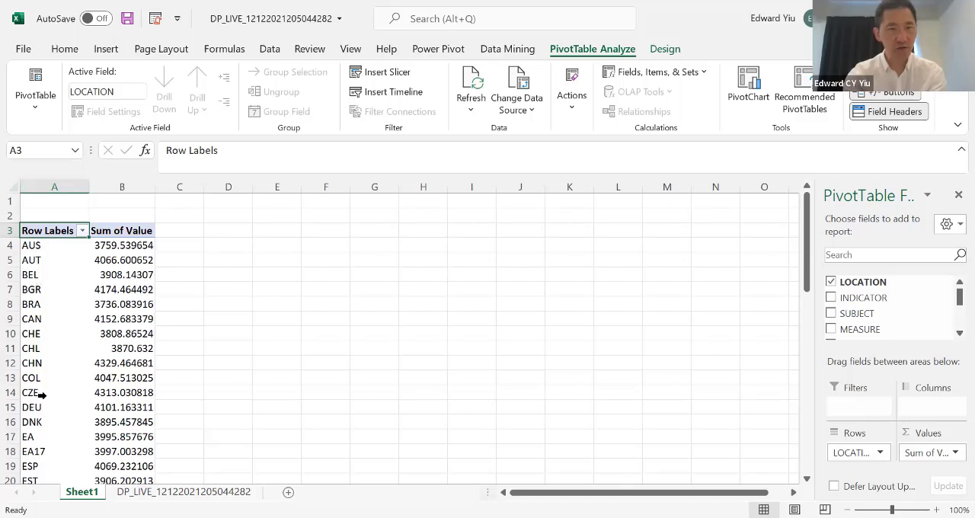
left_click(954, 332)
left_click(954, 333)
left_click(954, 333)
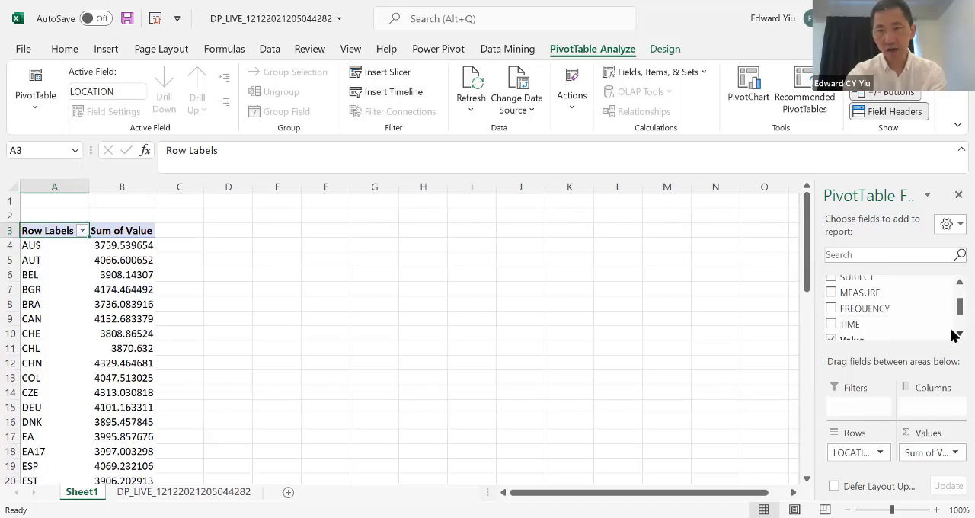
left_click_drag(849, 326, 929, 408)
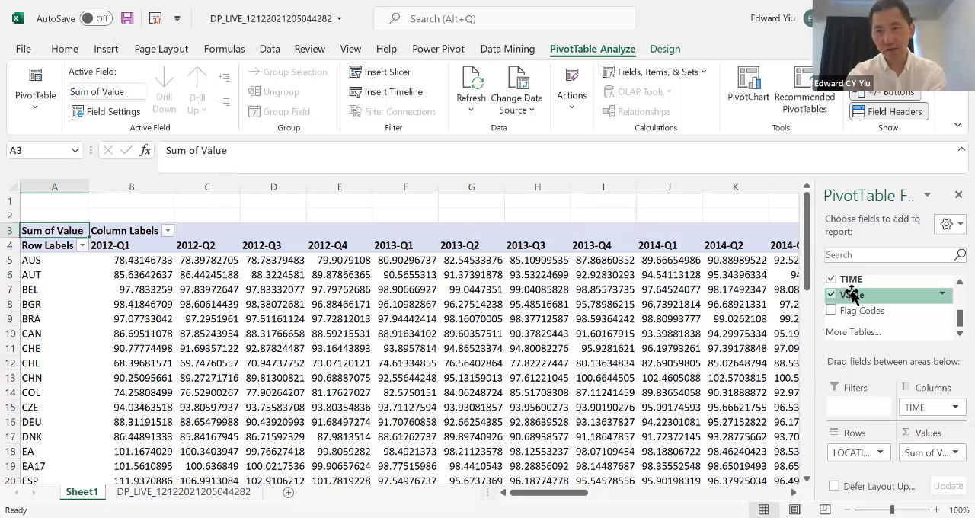
Step: Replace the PivotTable's Value sum with a newly added Value sum formatted as Number with 1 decimal place
left_click_drag(852, 297, 933, 455)
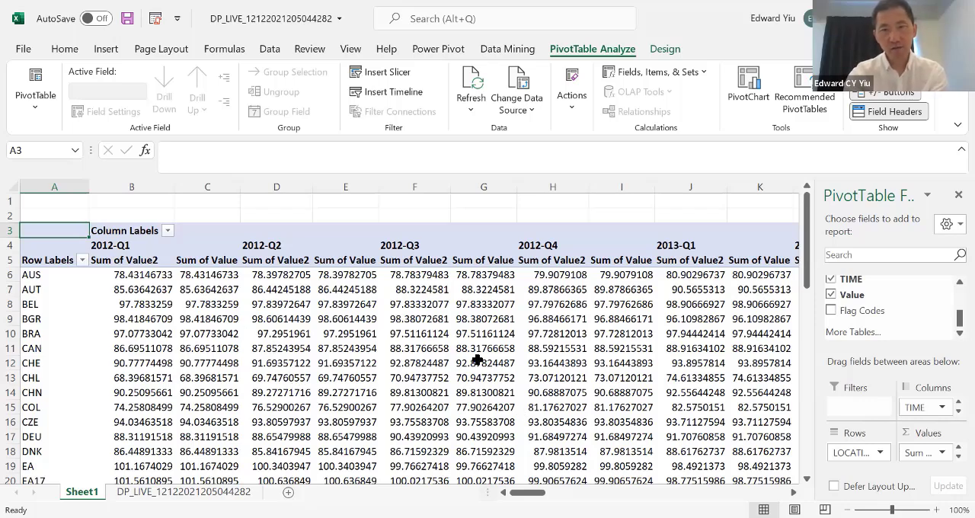
left_click(941, 452)
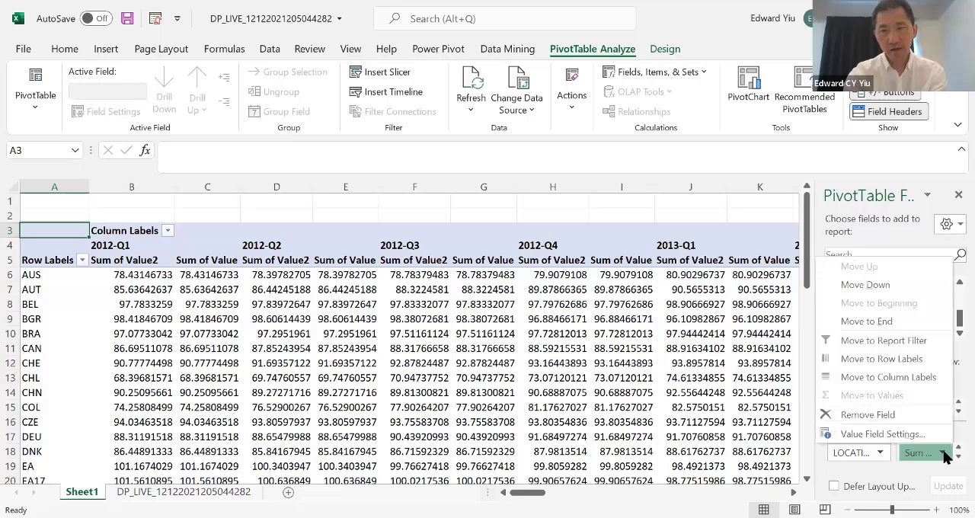
left_click(901, 433)
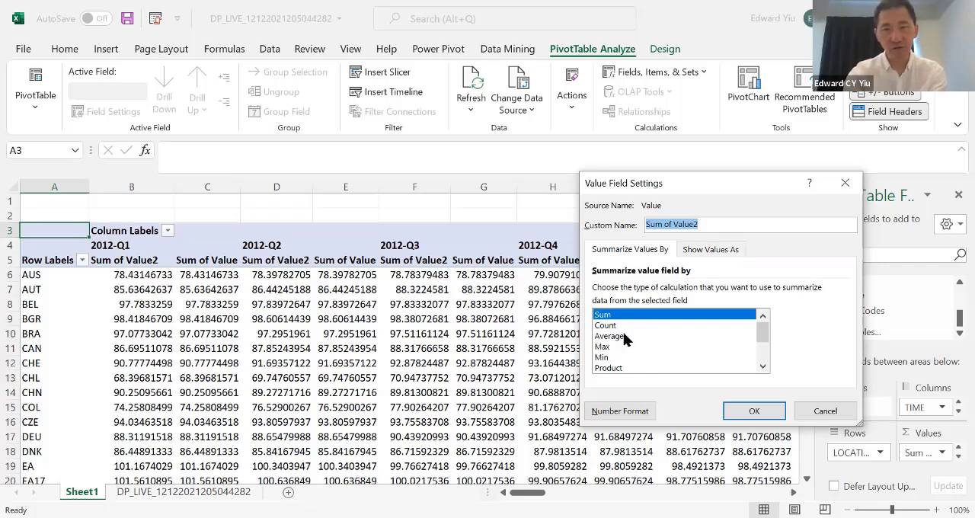
left_click(626, 414)
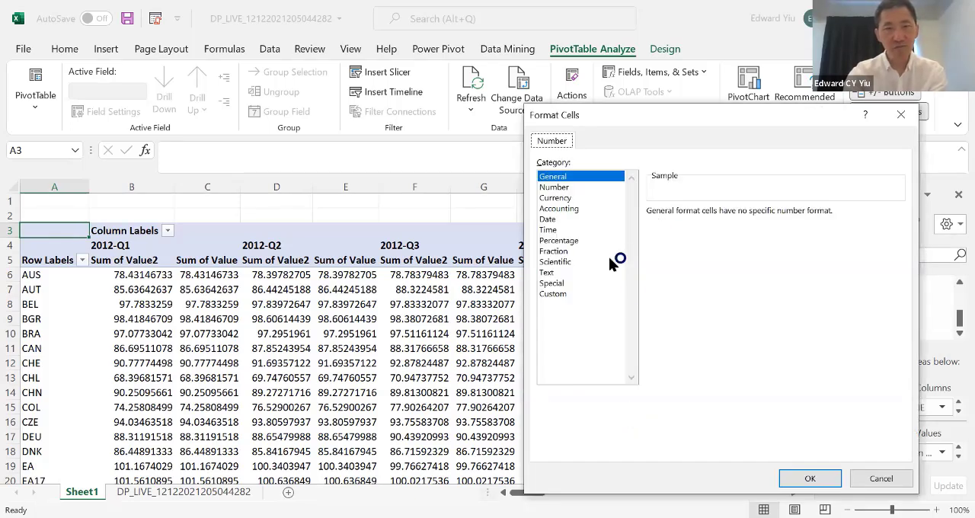
left_click(556, 187)
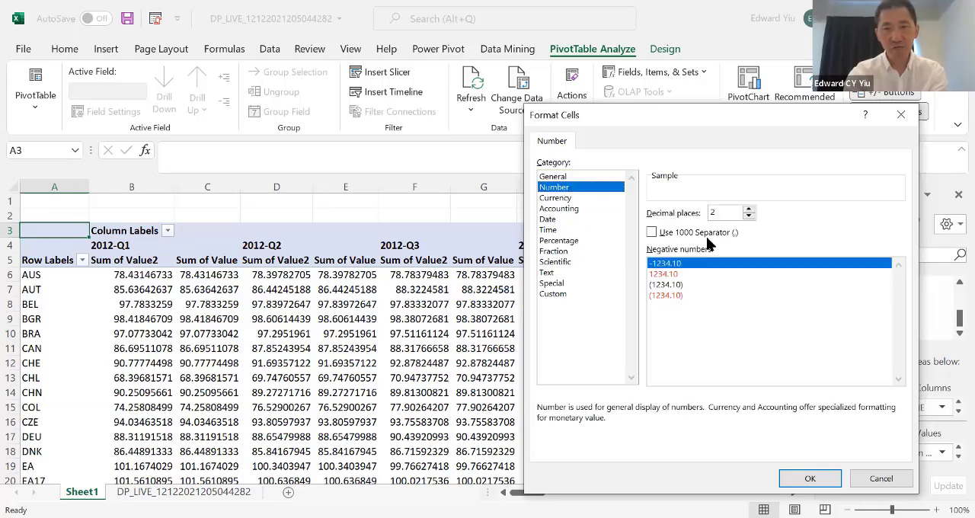
left_click(749, 216)
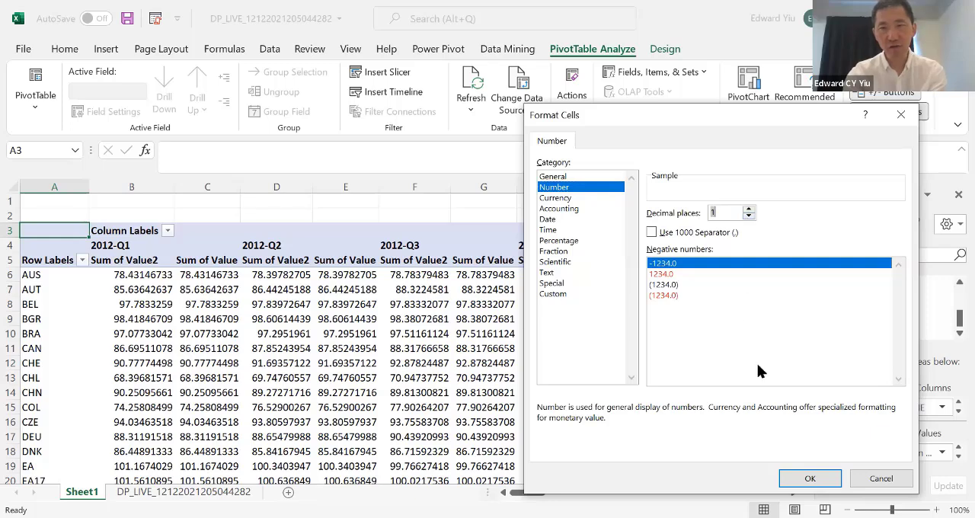
left_click(809, 477)
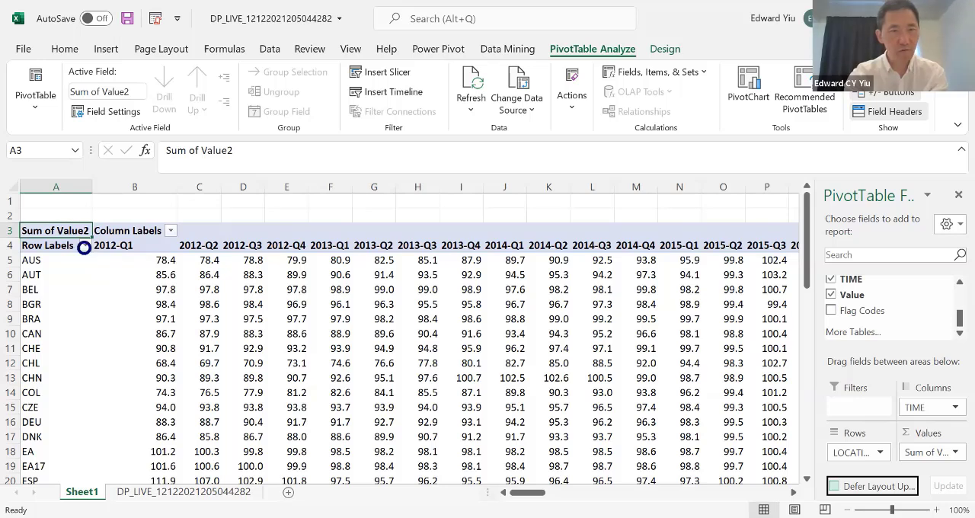
Step: Filter the PivotTable rows to AUS, CAN, DEU, FRA, GBR, JPN, KOR, NZL and USA only
left_click(85, 245)
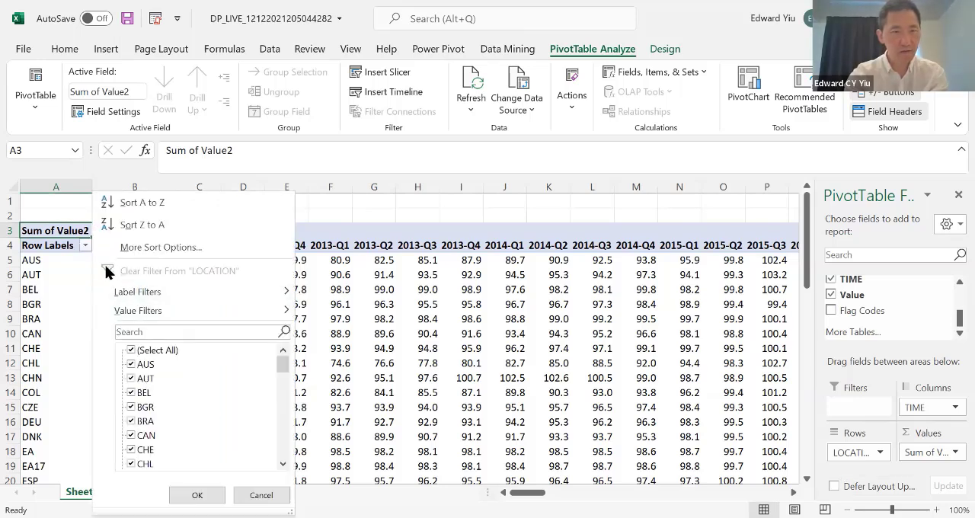
left_click(130, 349)
left_click(130, 349)
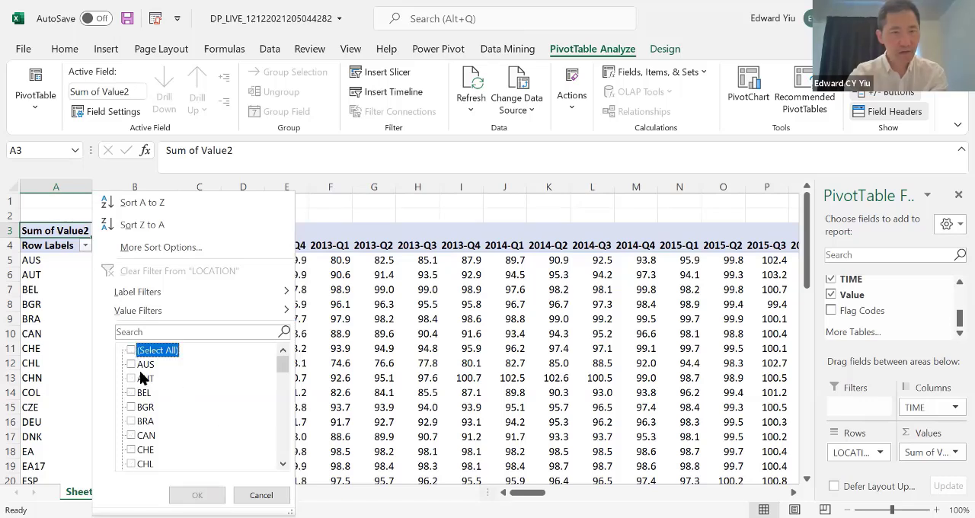
left_click(131, 364)
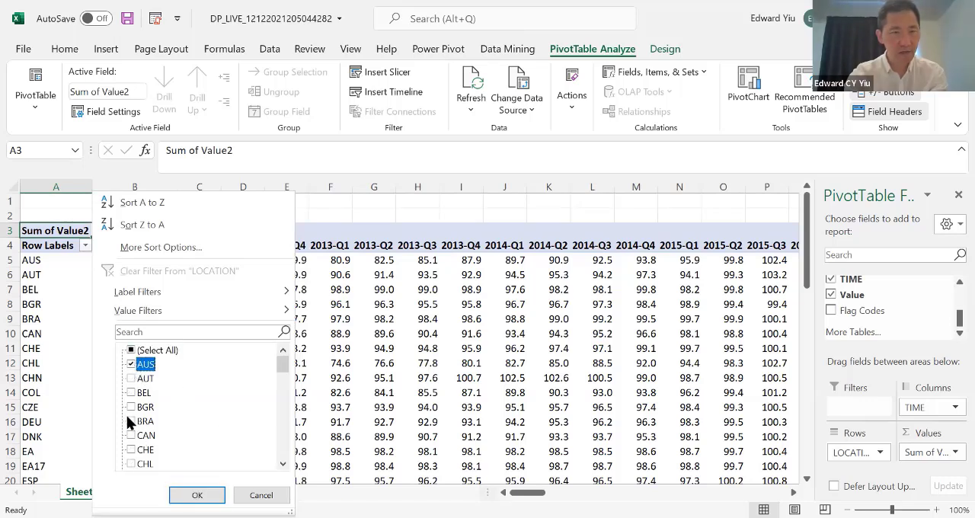
left_click(131, 435)
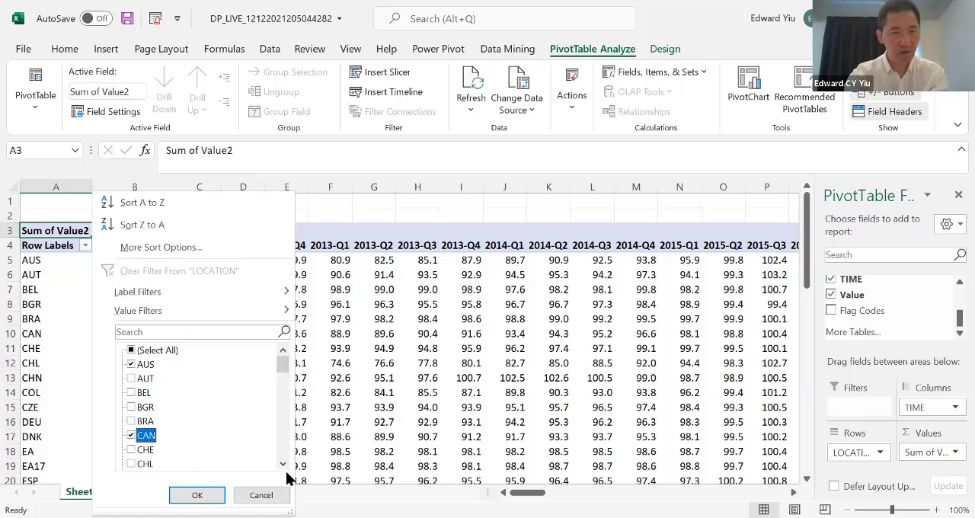
left_click(281, 446)
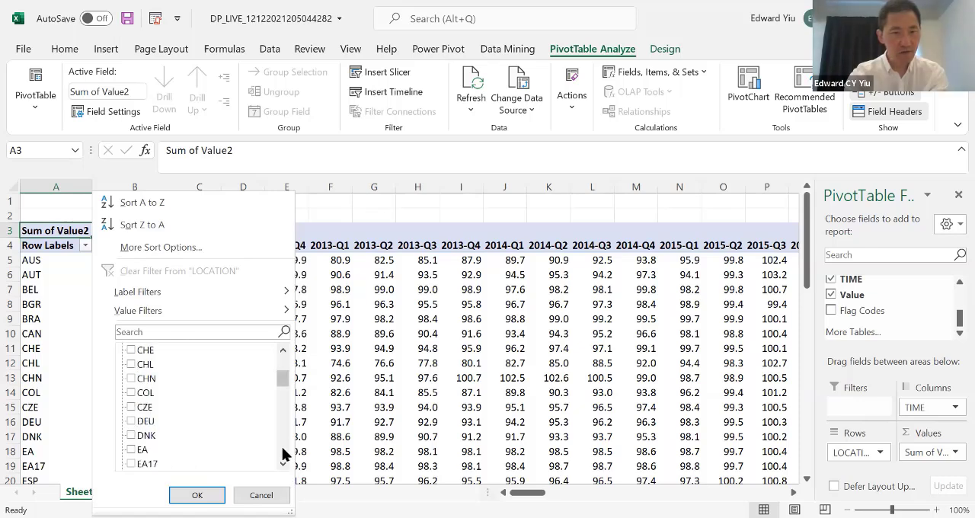
left_click(133, 420)
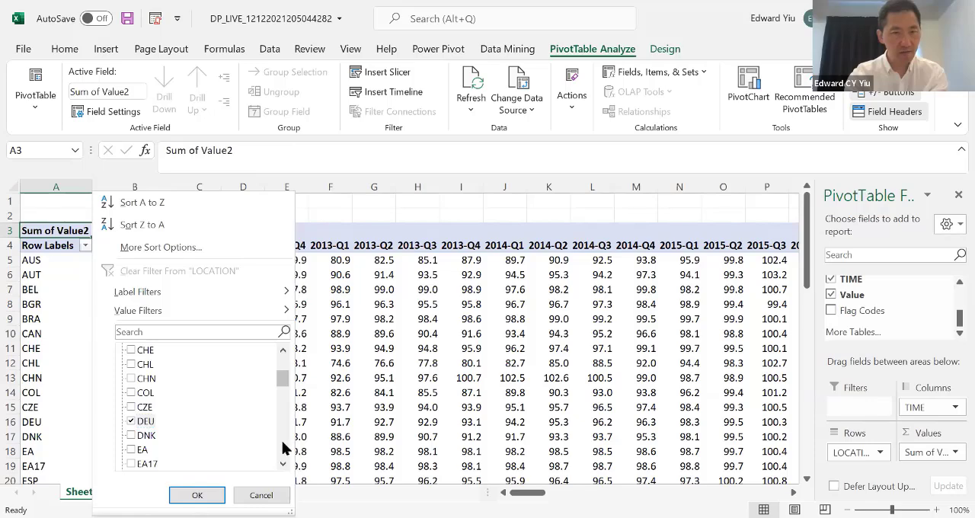
key("Return")
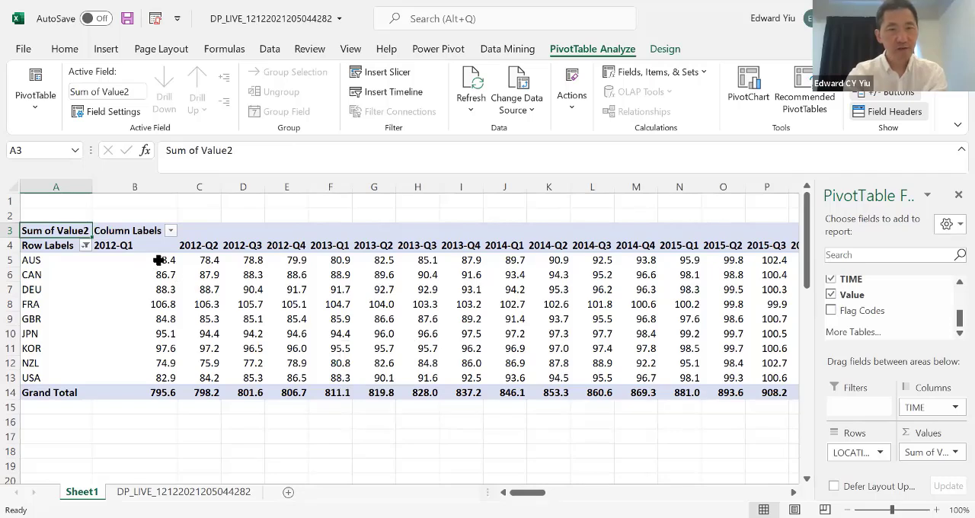
Step: Insert a line PivotChart from the country values for 2012-Q1 to 2021-Q1, leaving out the grand totals
left_click_drag(158, 260, 610, 378)
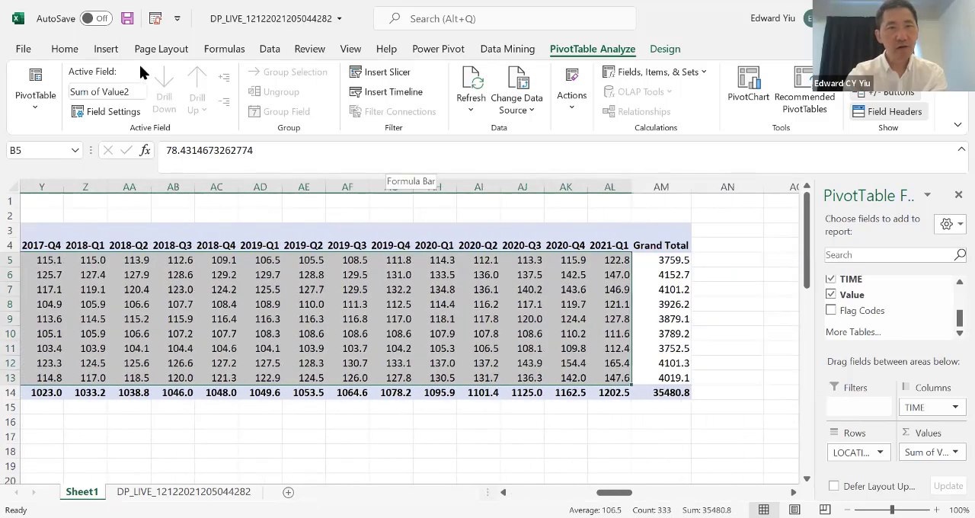
left_click(105, 50)
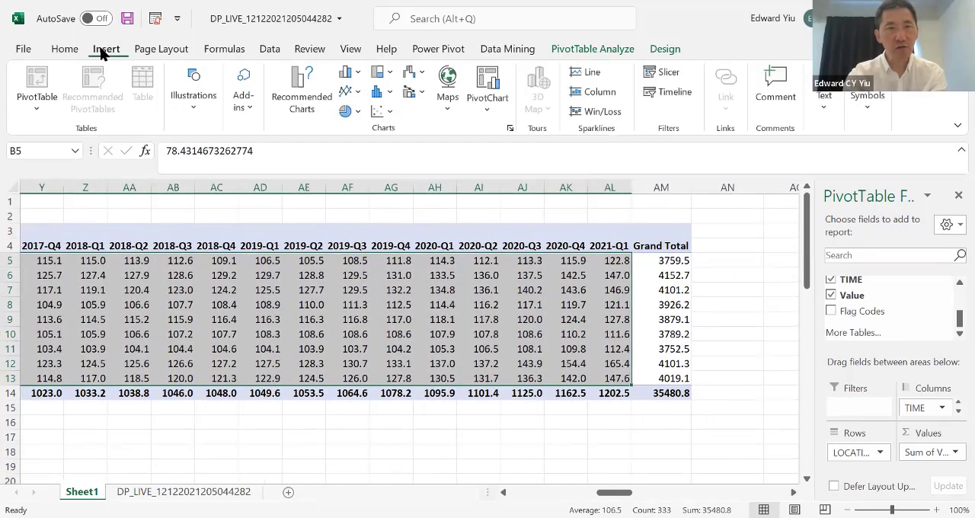
left_click(347, 90)
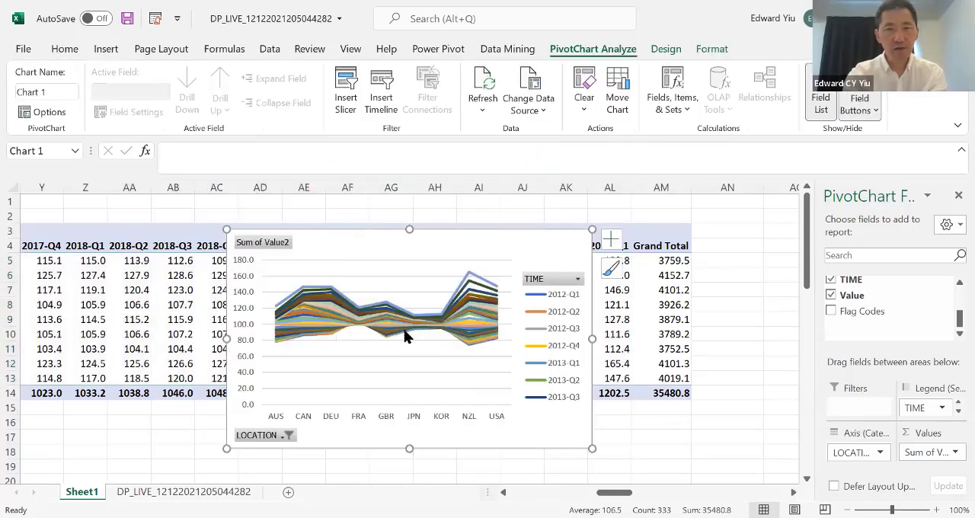
Step: Swap the chart's rows and columns so countries are the series and quarters form the horizontal axis
right_click(404, 336)
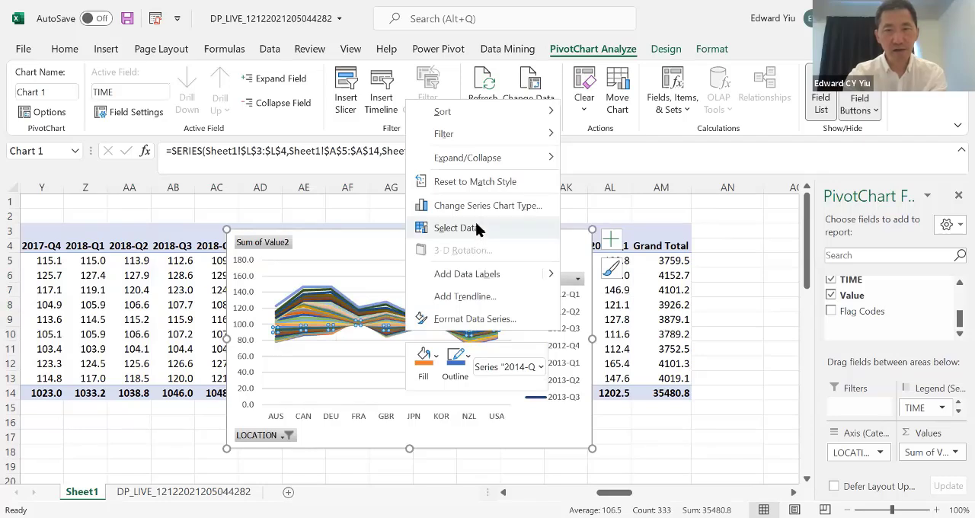
left_click(478, 228)
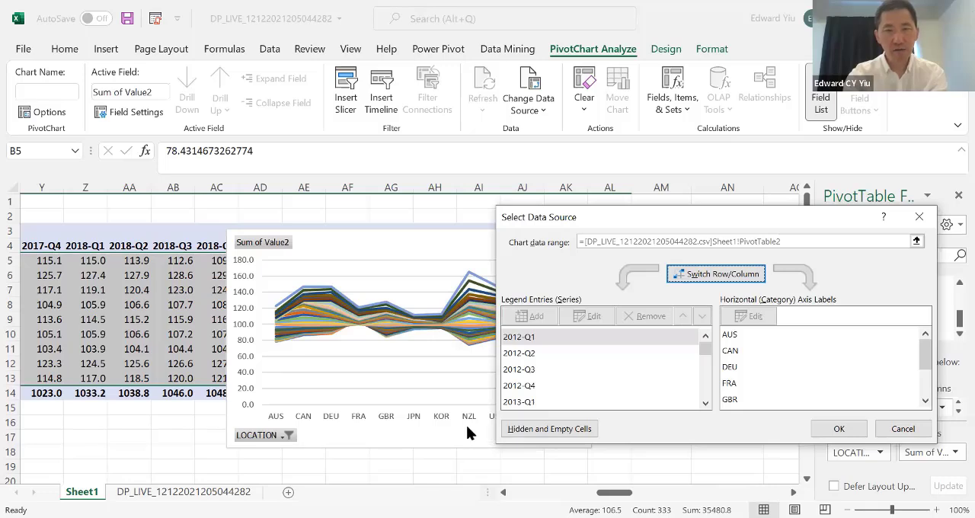
left_click(724, 274)
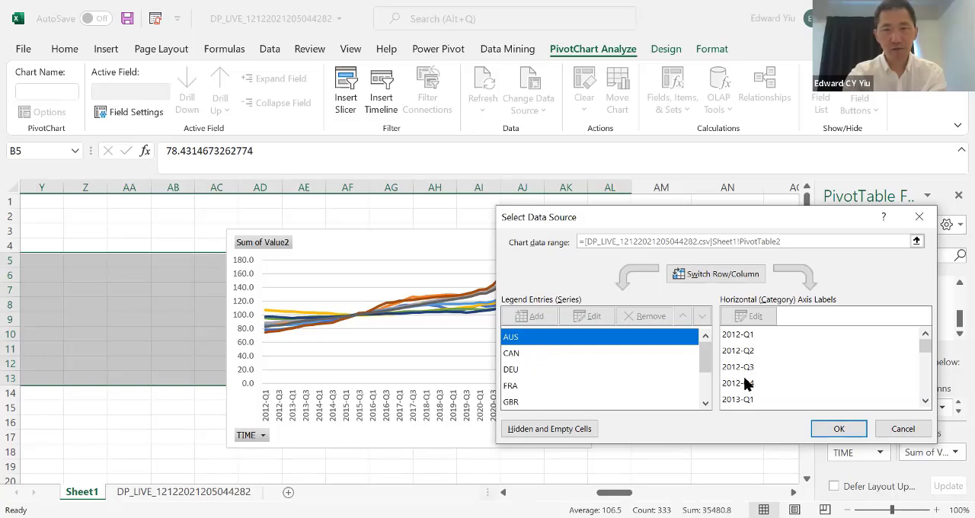
left_click(834, 426)
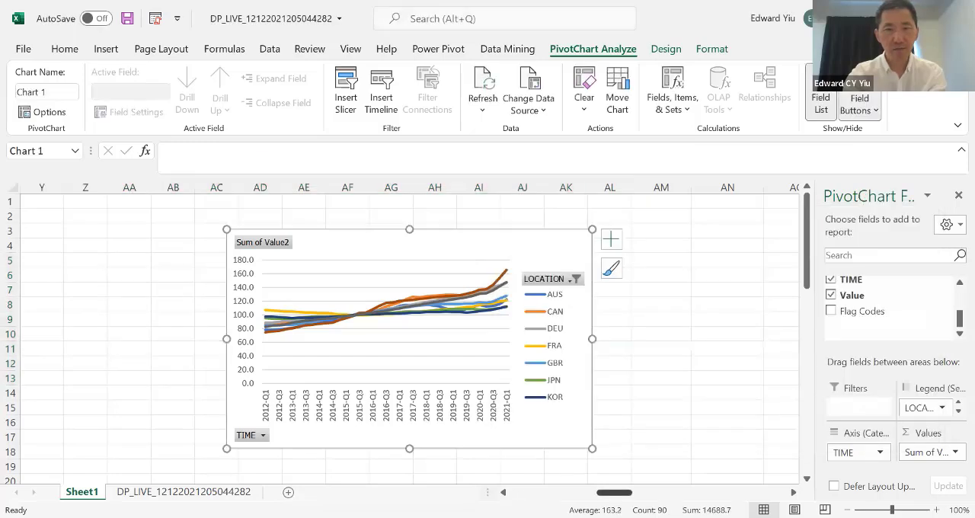
Step: Filter the PivotChart's TIME axis to only the quarters from 2019-Q1 through 2021-Q1
left_click(261, 435)
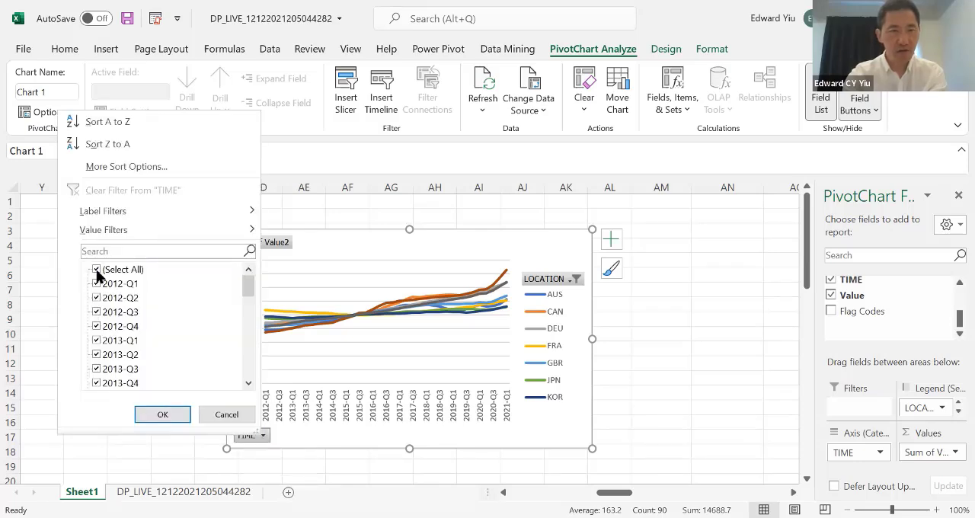
left_click(97, 269)
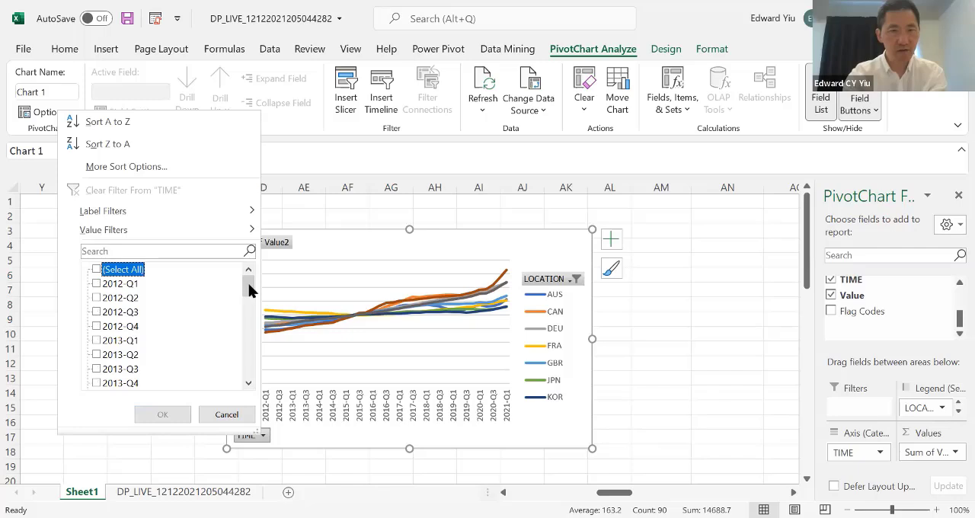
left_click_drag(251, 290, 252, 400)
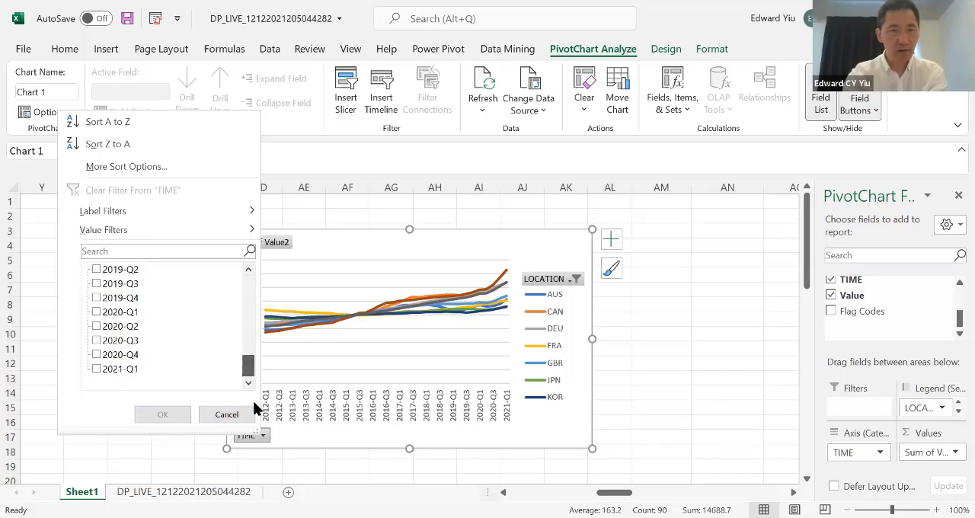
left_click(98, 368)
left_click(97, 355)
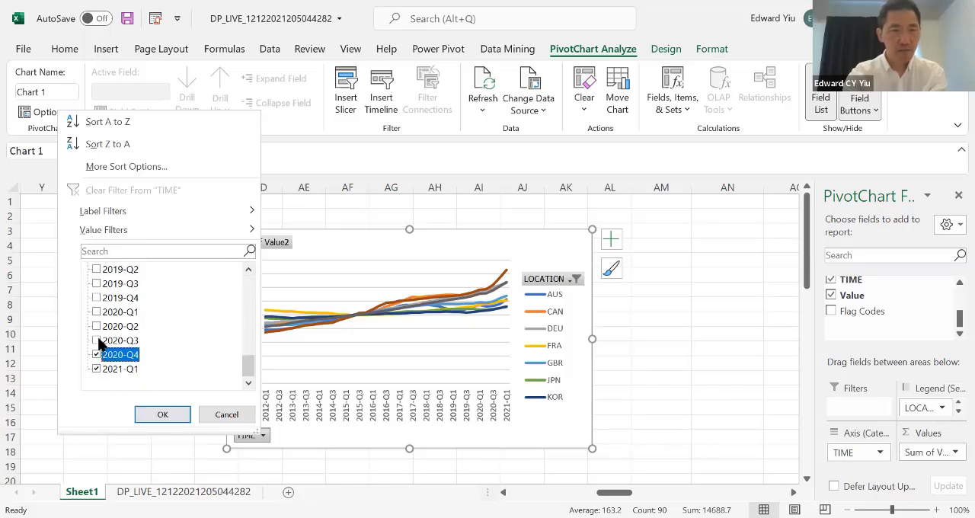
left_click(97, 341)
left_click(97, 326)
left_click(98, 312)
left_click(96, 298)
left_click(96, 284)
left_click(97, 270)
left_click(247, 269)
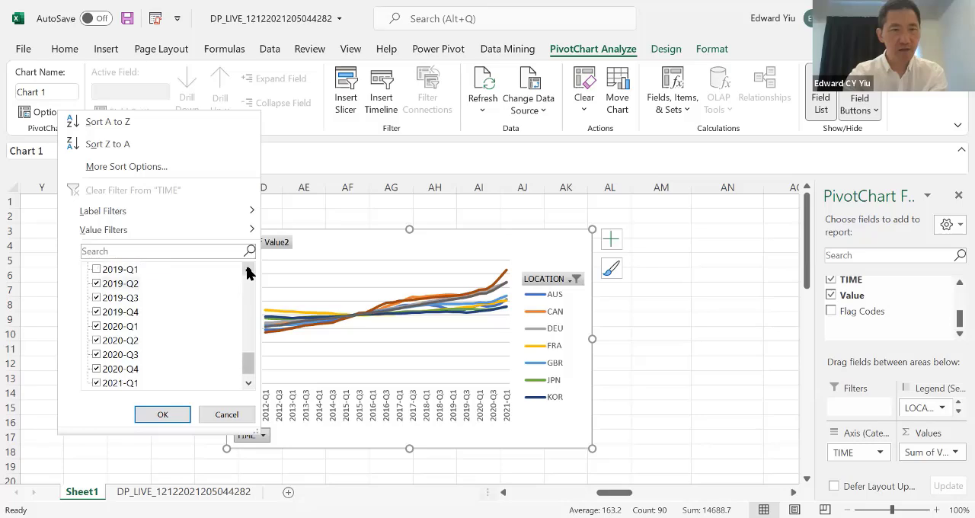
left_click(96, 269)
left_click(163, 417)
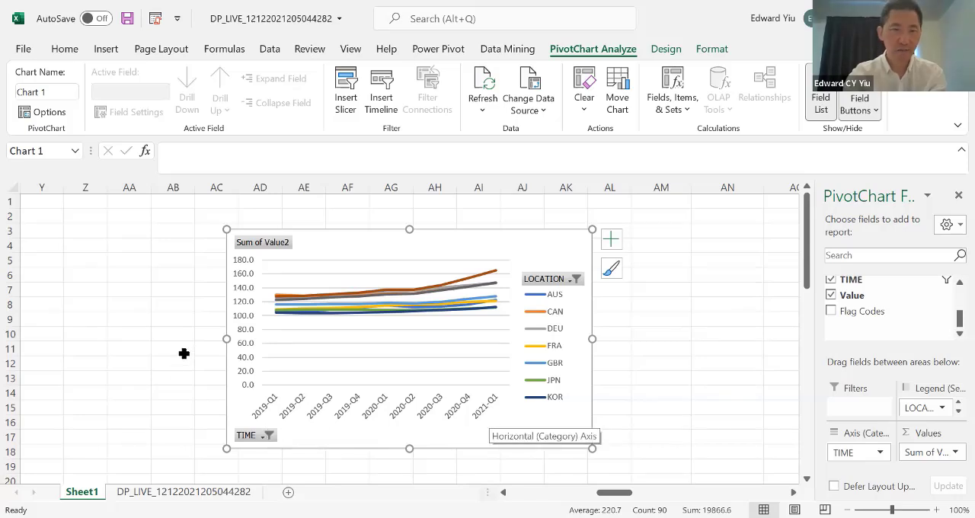
Step: Set the minimum bound of the PivotChart's vertical value axis to 90
left_click(243, 332)
double_click(243, 333)
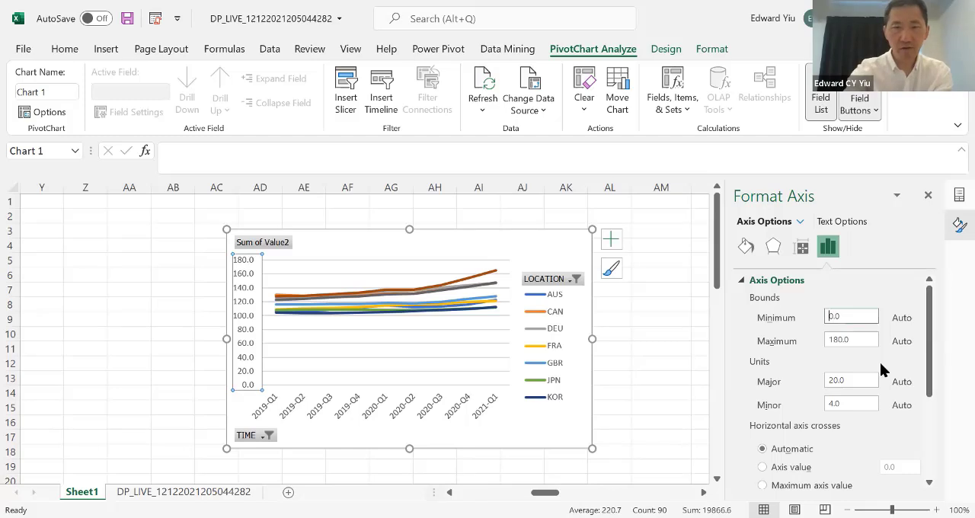
left_click(830, 316)
type("9")
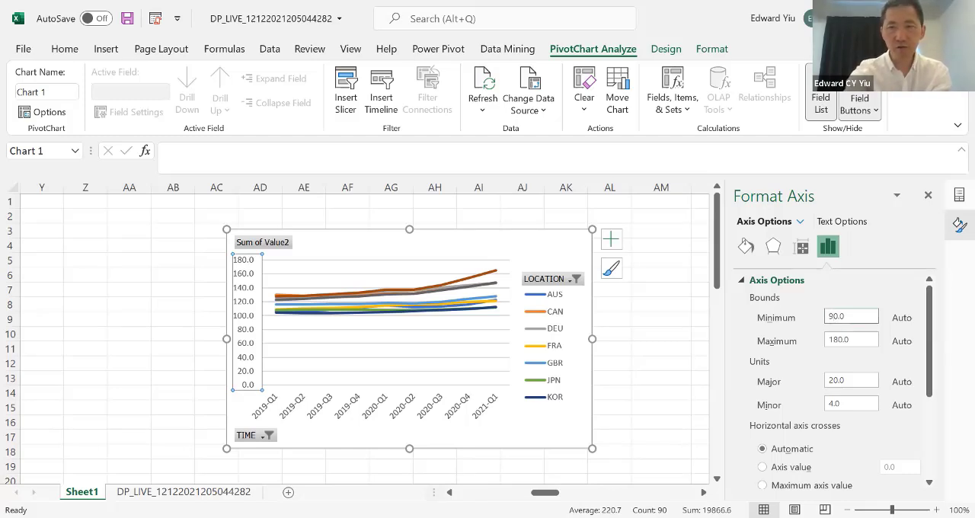
key("Return")
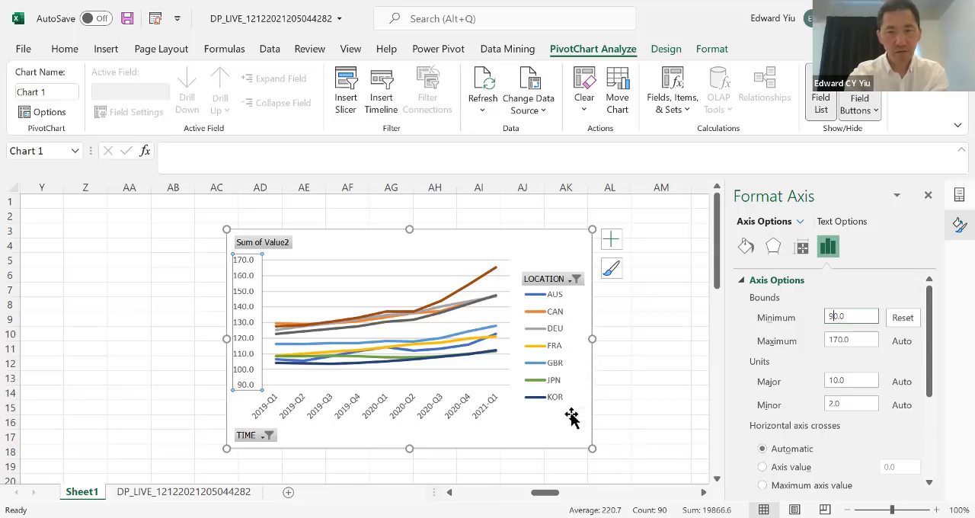
Step: Add ITA to the PivotChart's LOCATION filter and move the chart to its own sheet, Chart1
left_click(575, 280)
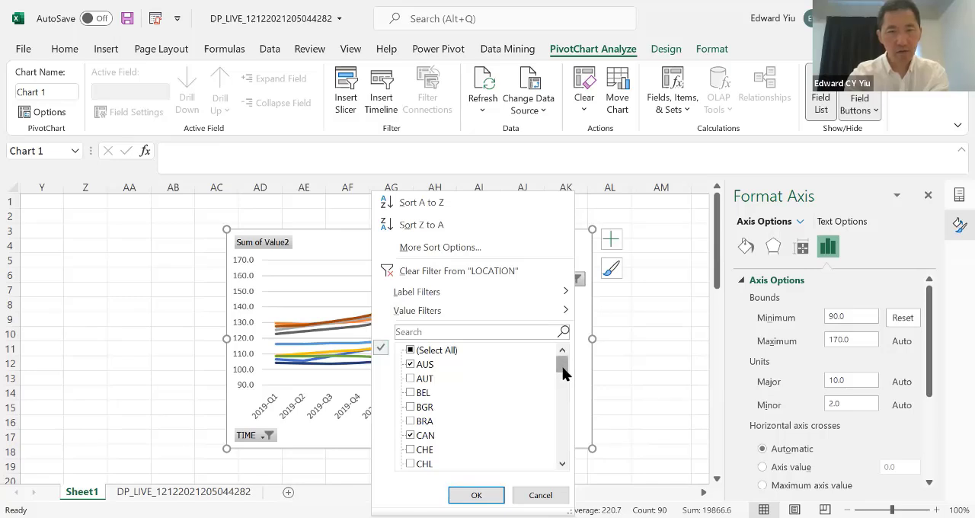
left_click_drag(564, 371, 564, 452)
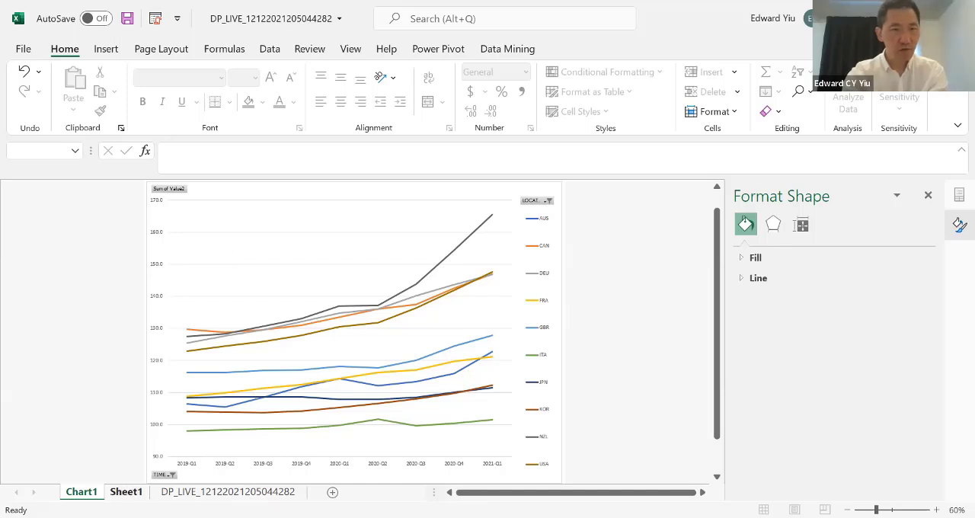
Step: Return to the PivotTable on Sheet1, close the Format Shape pane and select the CAN value for 2019-Q1
left_click(126, 491)
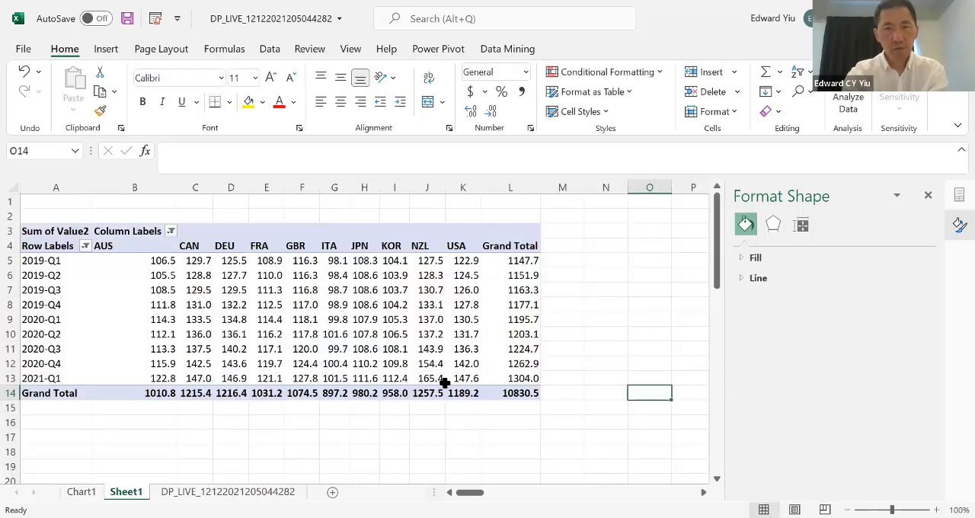
left_click(929, 195)
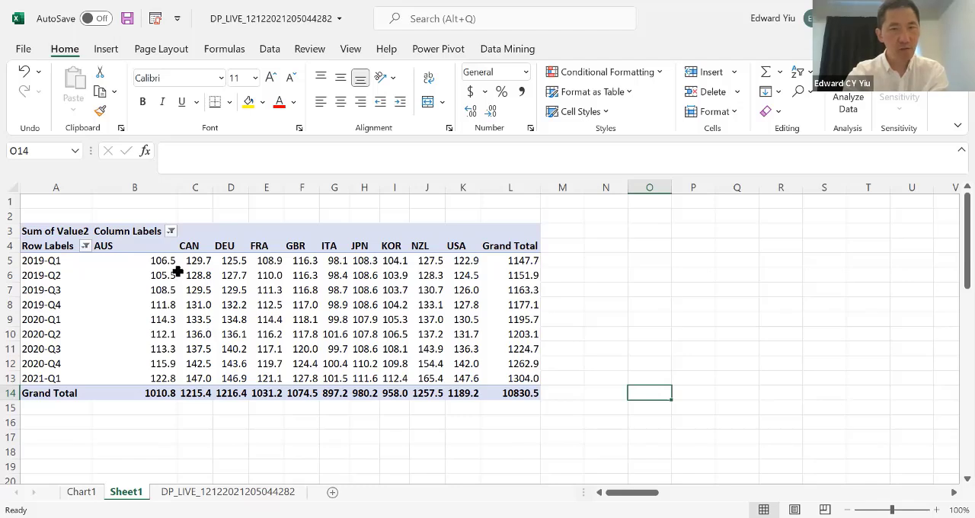
left_click(204, 263)
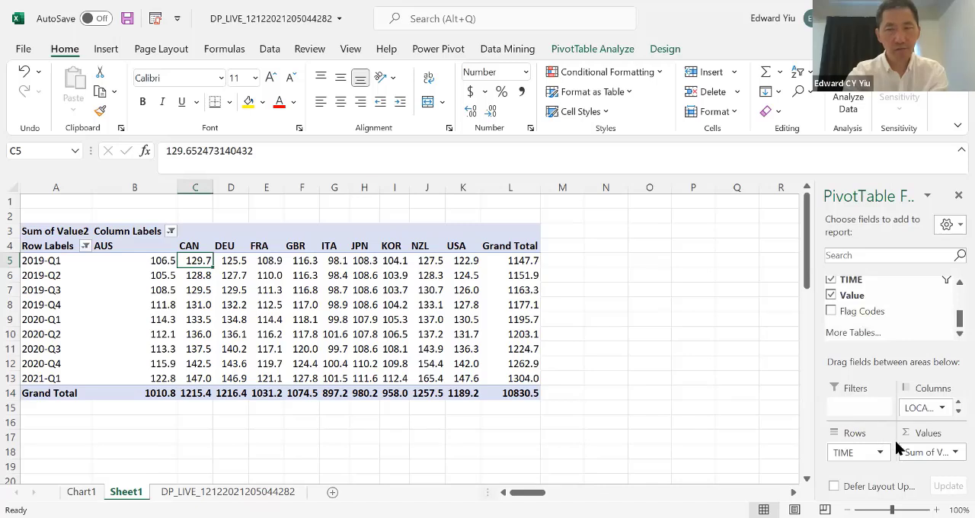
Step: Set the Sum of Value2 field to show its values as % Difference From
left_click(952, 453)
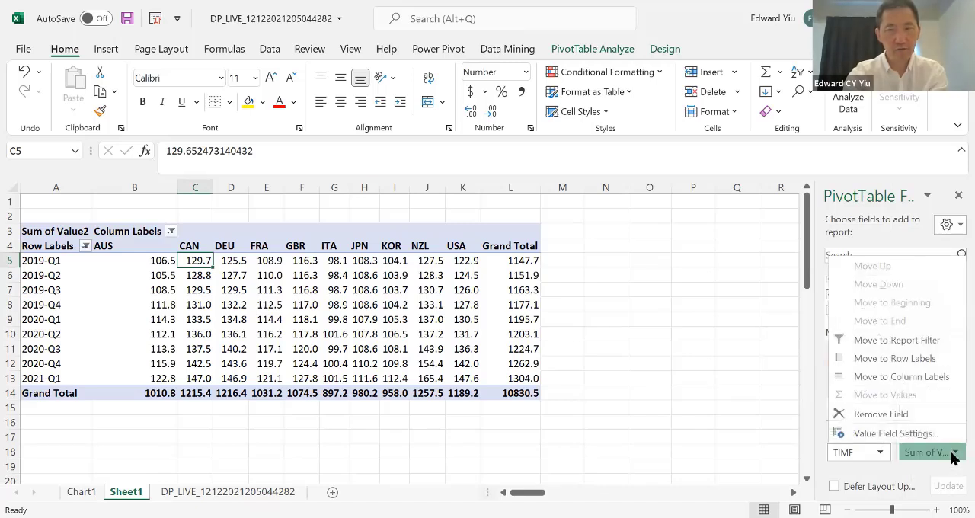
left_click(896, 434)
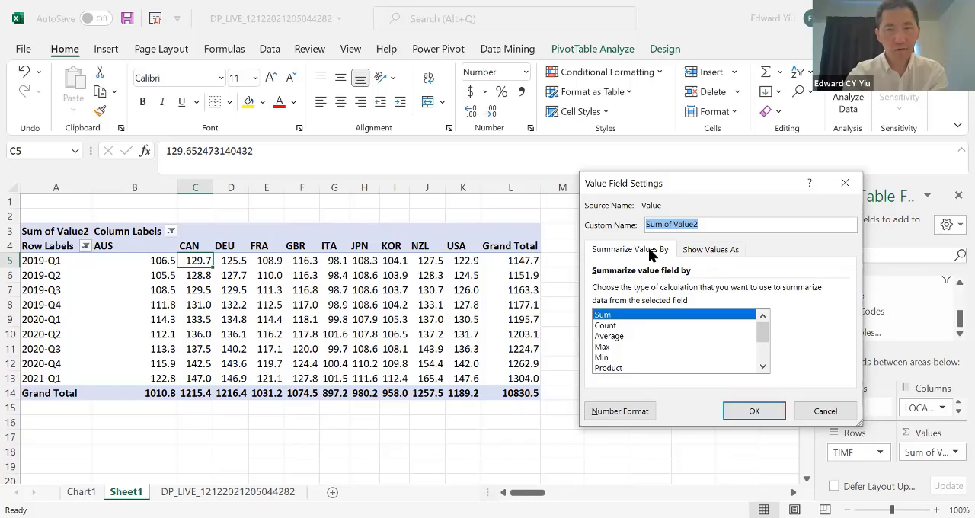
left_click(714, 252)
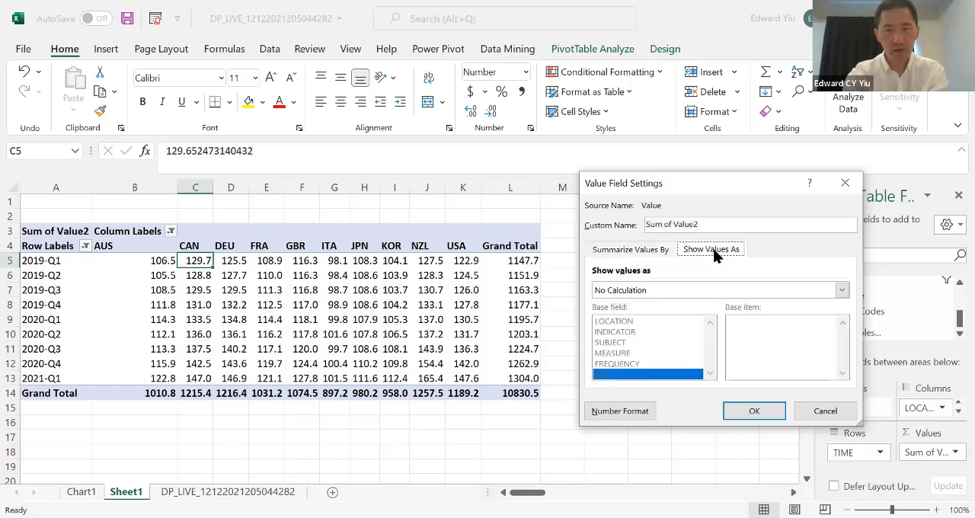
left_click(842, 291)
left_click(841, 291)
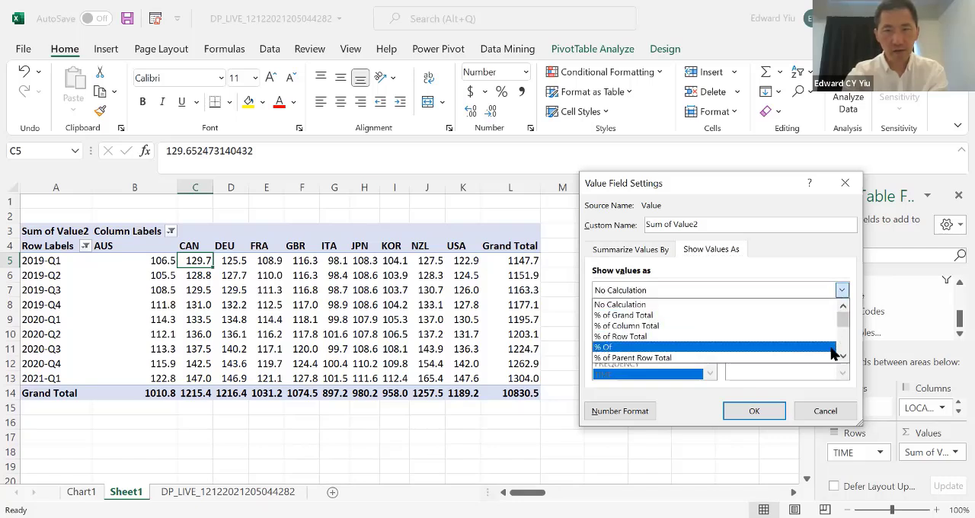
left_click(843, 357)
left_click(843, 357)
left_click(843, 357)
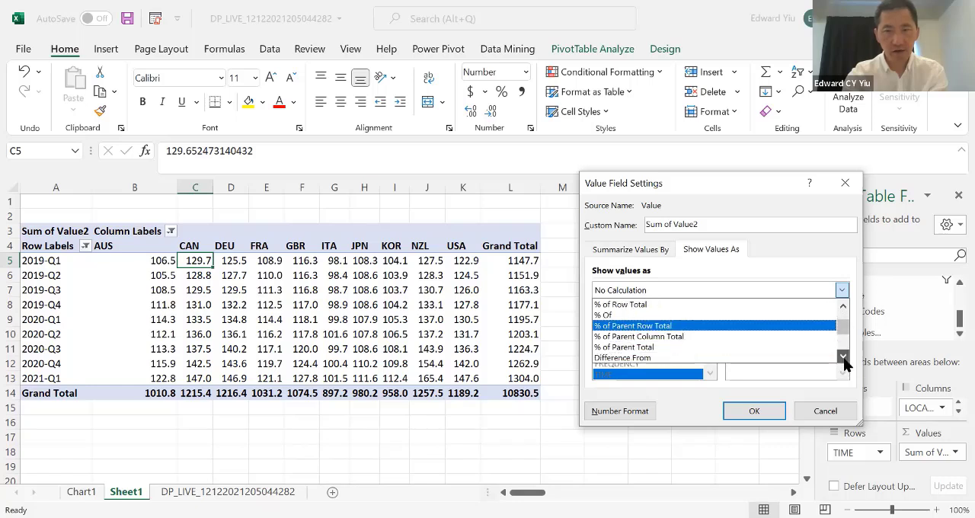
left_click(843, 358)
left_click(843, 357)
left_click(843, 357)
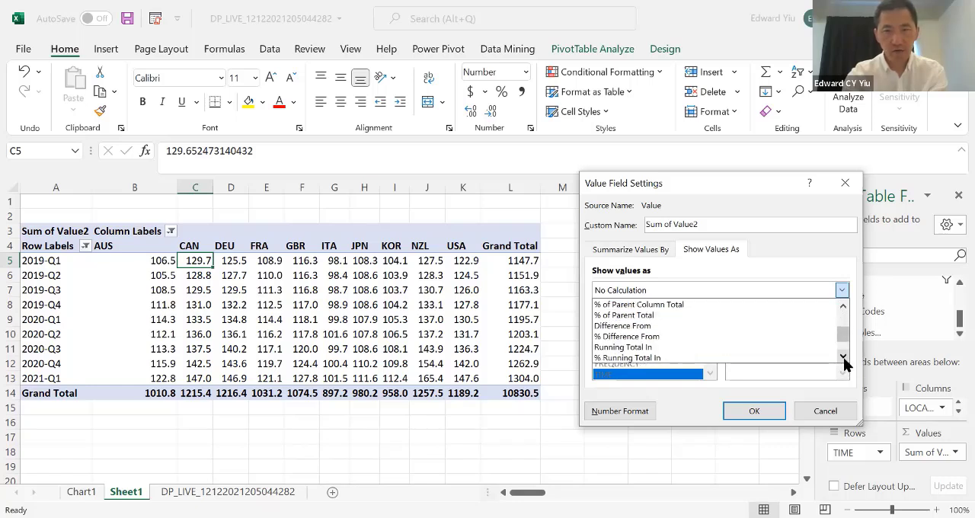
left_click(664, 339)
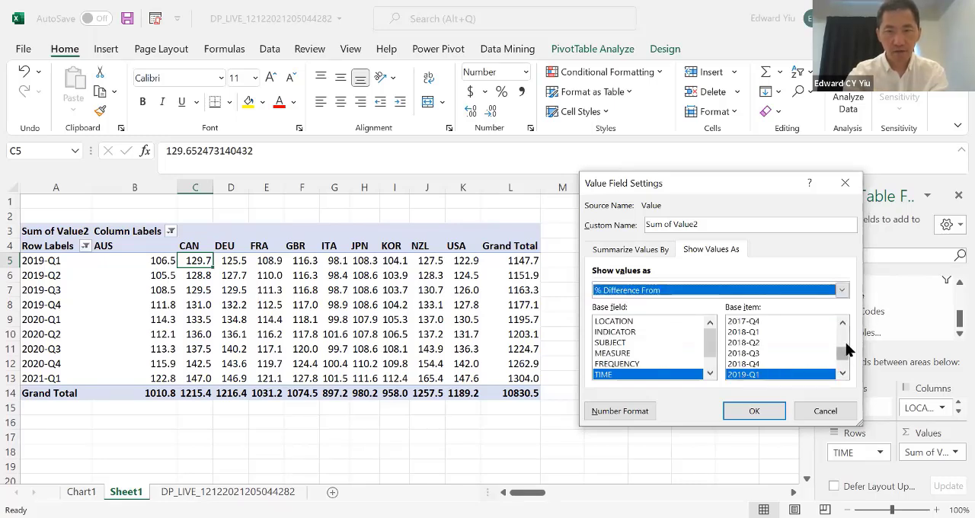
Step: Use (previous) as the base item of the TIME base field and apply the value field settings
left_click_drag(845, 358, 842, 322)
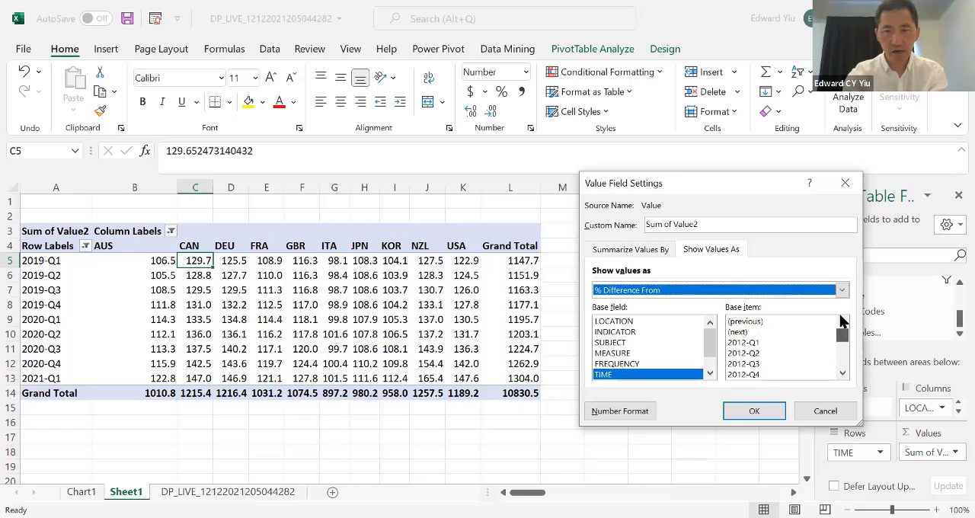
left_click(753, 323)
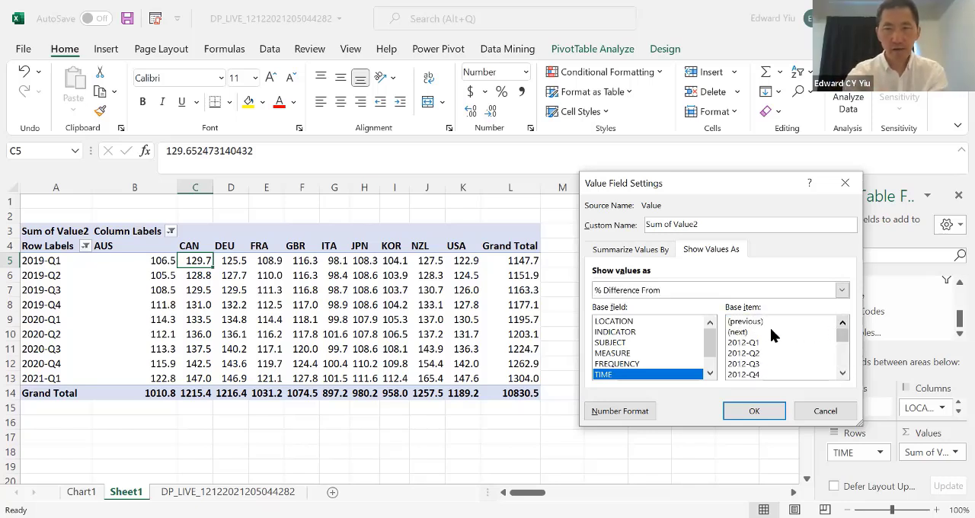
left_click(753, 331)
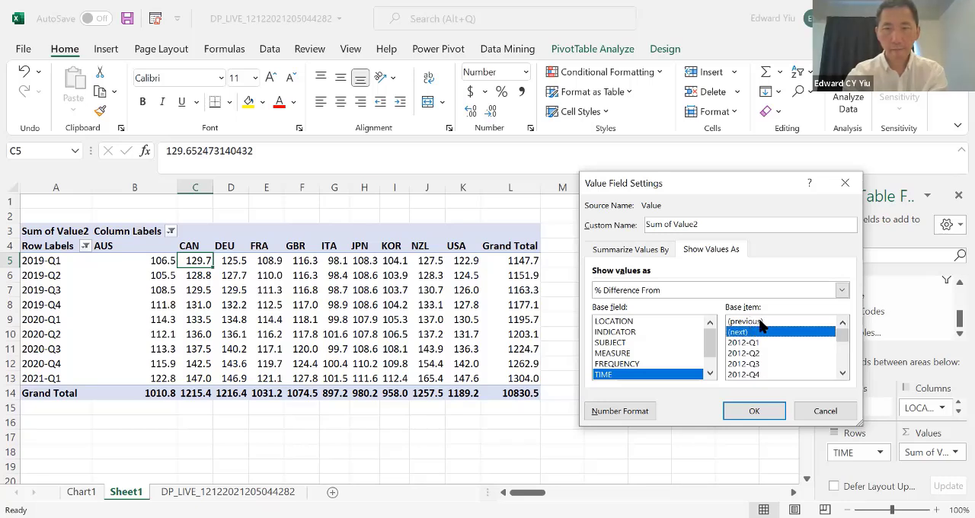
left_click(761, 323)
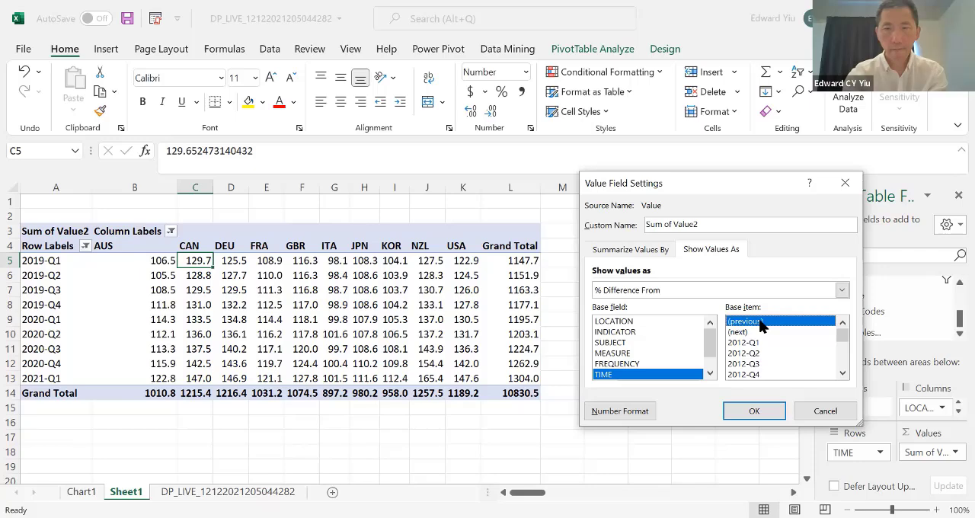
key("Return")
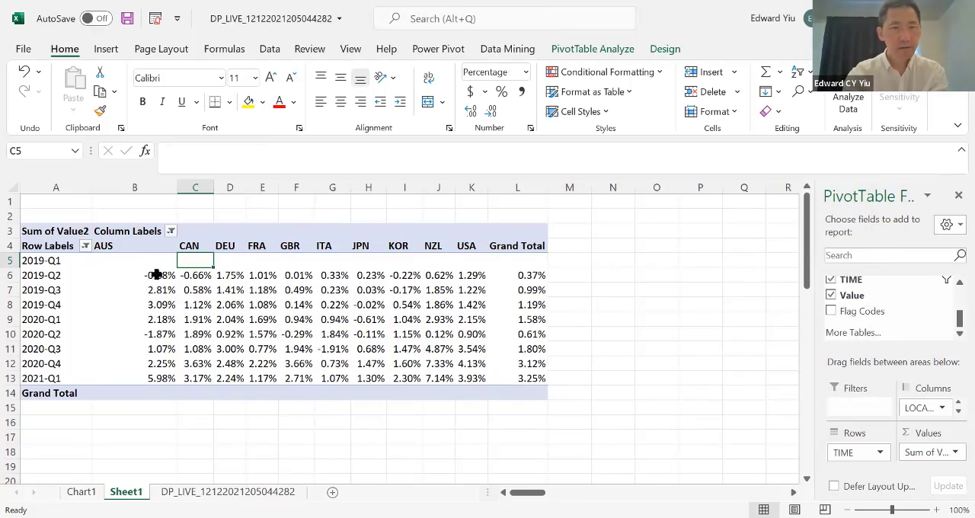
Step: Insert a line PivotChart from the country percentage changes for 2019-Q2 to 2021-Q1, without grand totals, and shift it sideways toward column N
left_click_drag(156, 274, 474, 377)
left_click(106, 49)
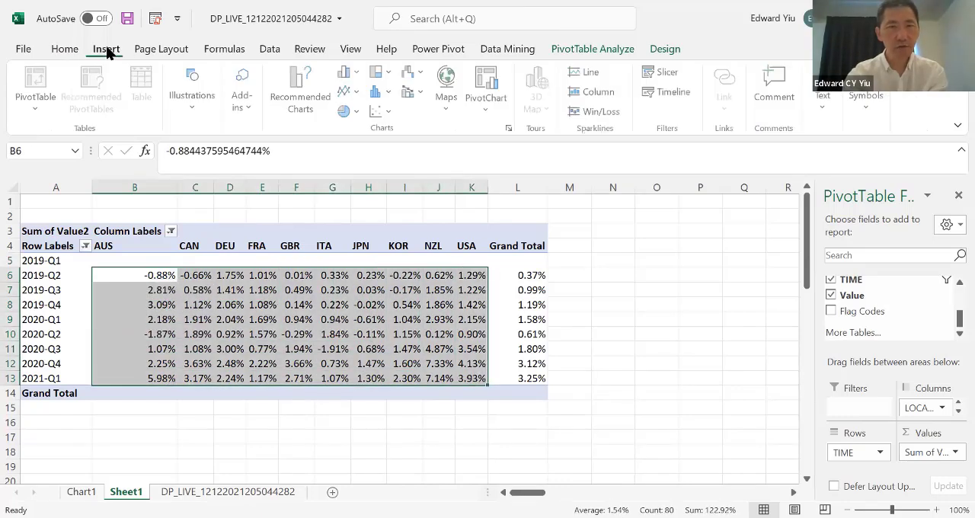
left_click(366, 151)
left_click_drag(588, 363, 704, 352)
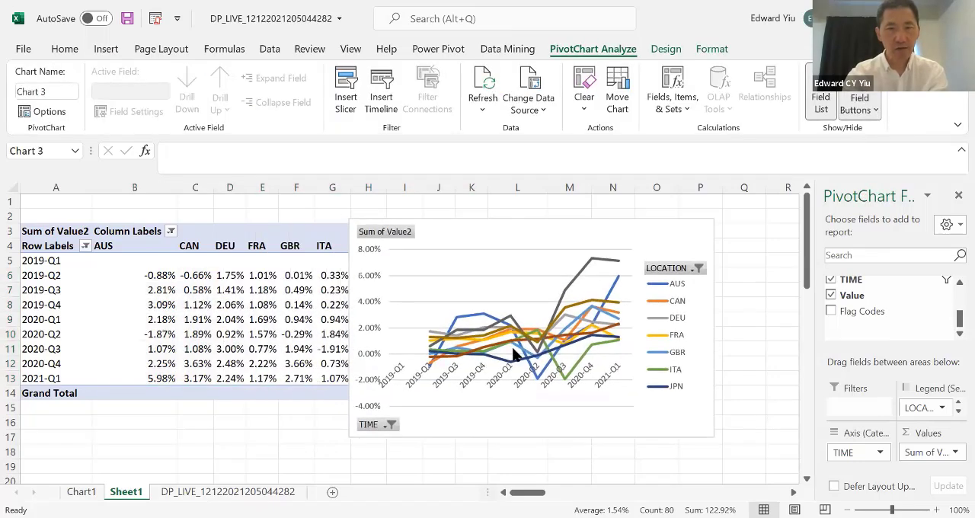
Step: Minimize Excel to return to the vocus.cc Pivot Table article in the browser
left_click(874, 18)
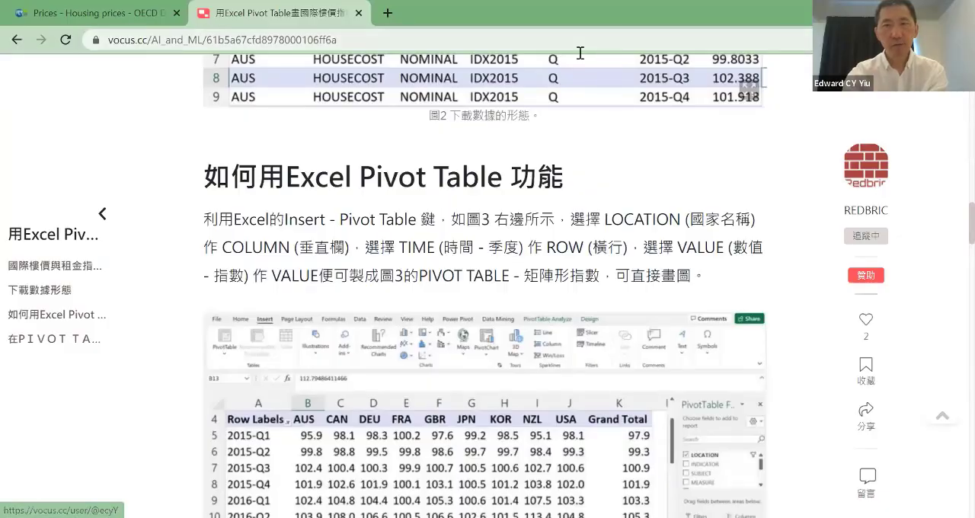